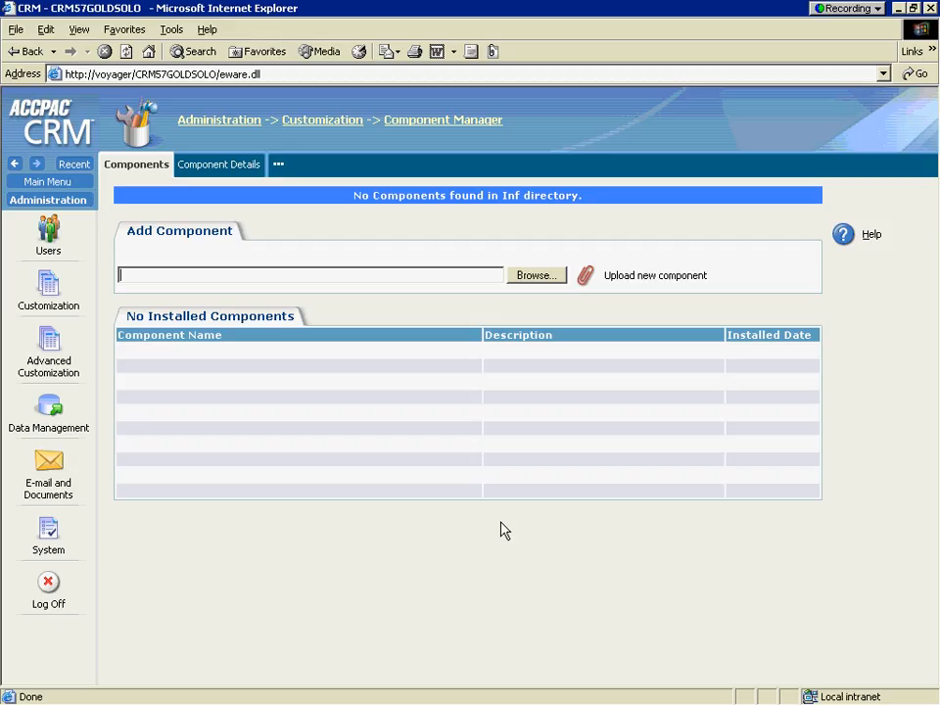
Upload the component file 57wiz.zip from the Desktop and start installing the Advanced Customization Wizard
left_click(544, 280)
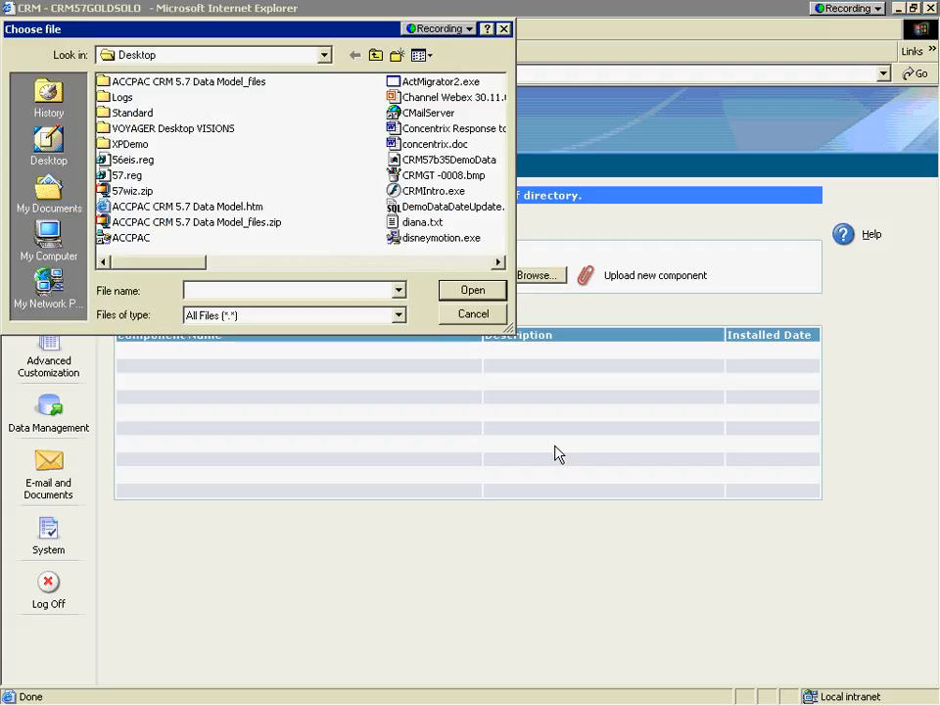
left_click(133, 191)
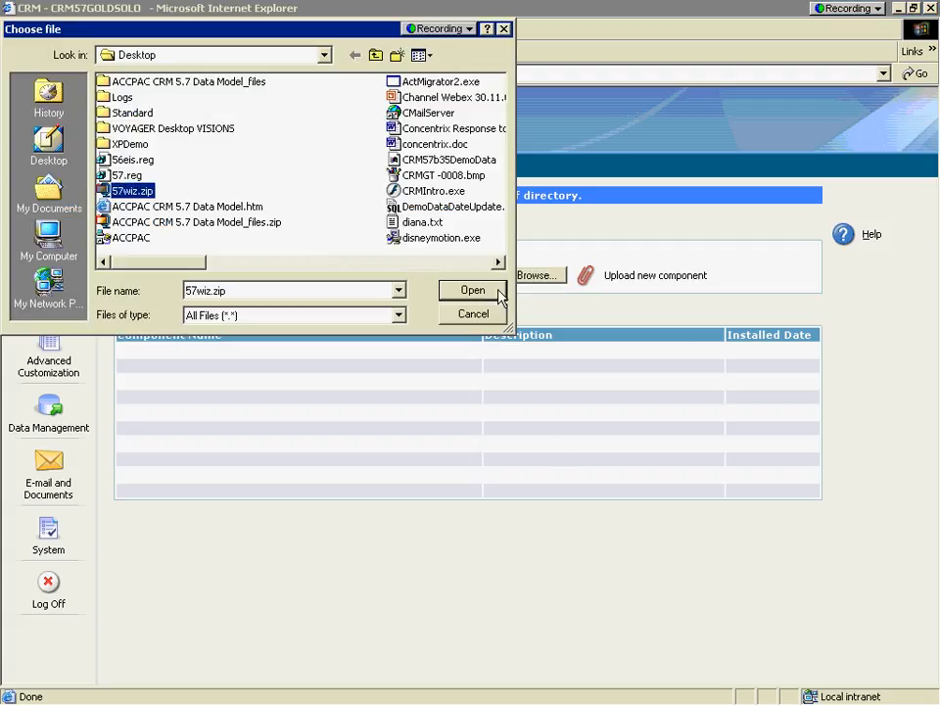
left_click(466, 292)
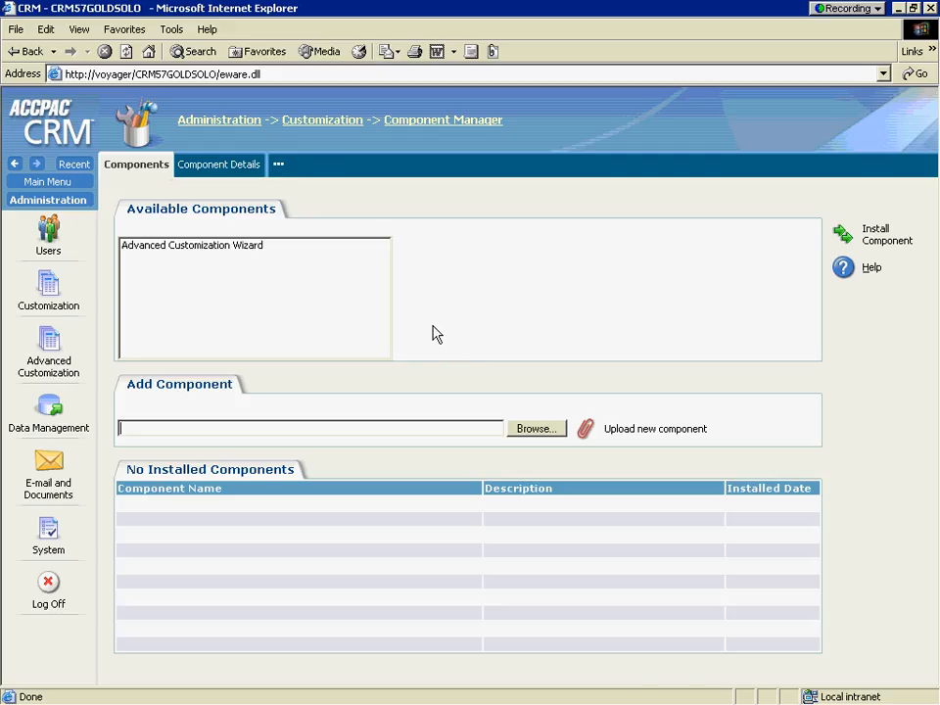
left_click(249, 252)
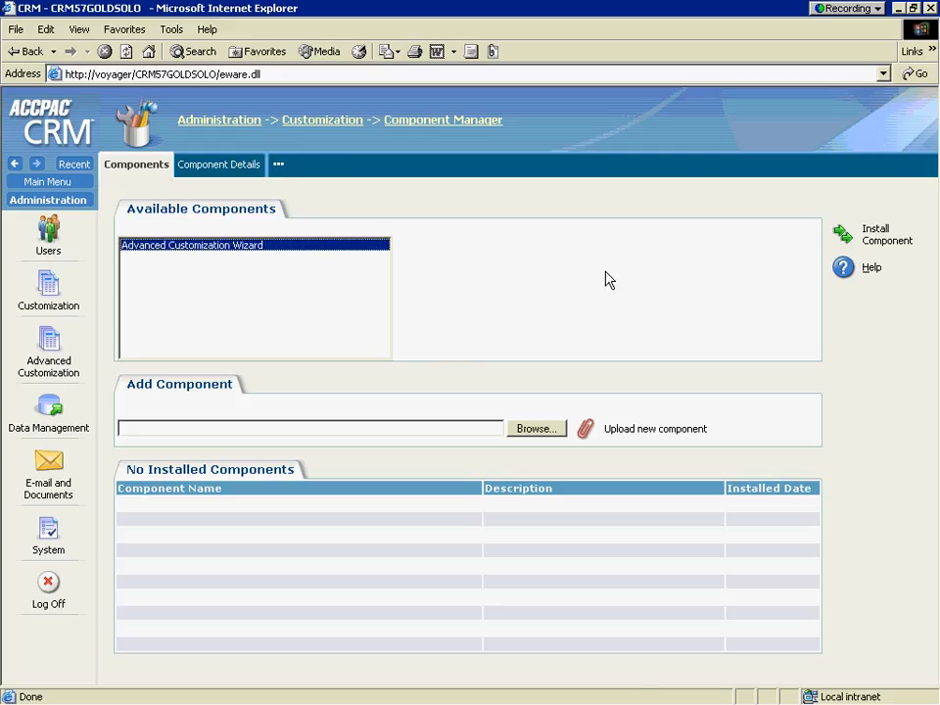
left_click(841, 237)
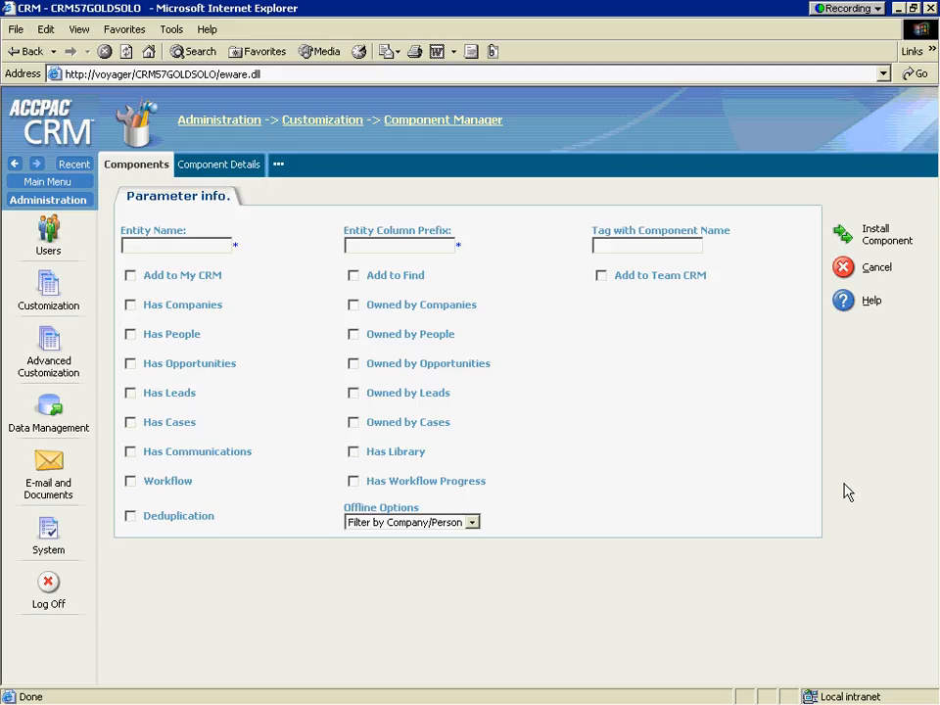
Set the entity name to Project, the component name tag to Project_Component and the entity column prefix to Proj
type("Project")
key("Tab")
key("Tab")
type("Project_Componen")
key("shift+Tab")
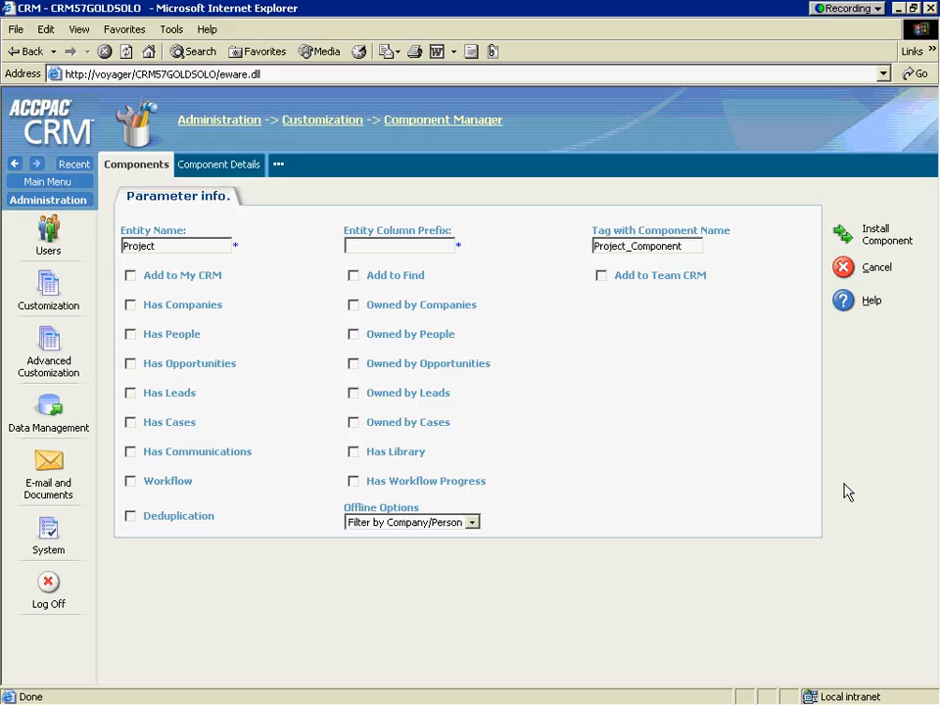
type("Proj")
Enable Add to My CRM, Add to Find and Add to Team CRM for the Project entity
left_click(130, 275)
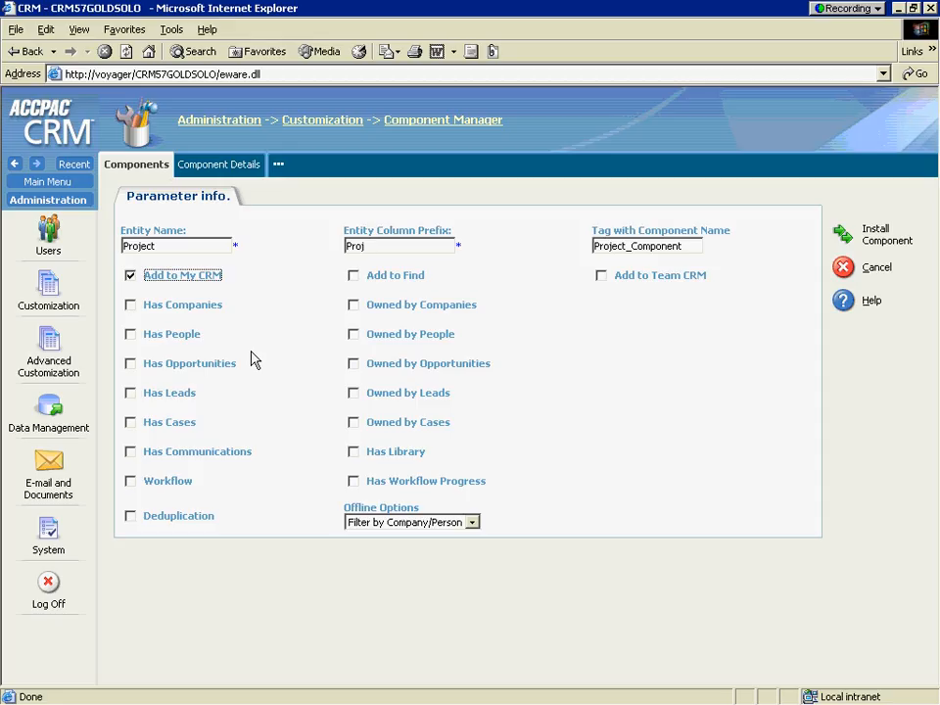
left_click(353, 276)
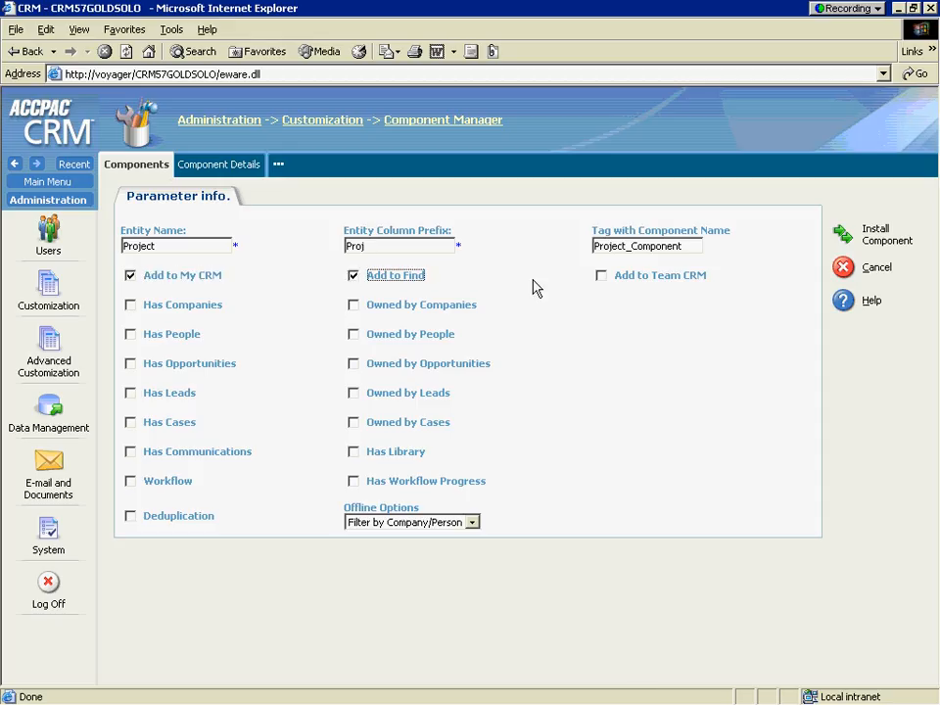
left_click(600, 278)
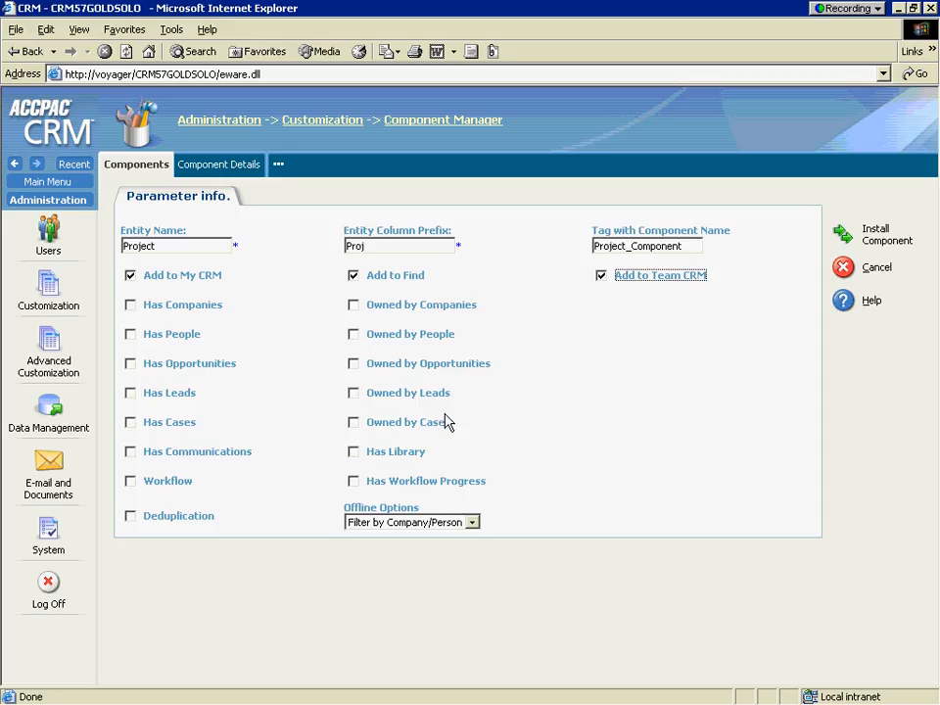
Enable Owned by Companies, Owned by People, Has Communications and Has Library for the Project entity
left_click(353, 305)
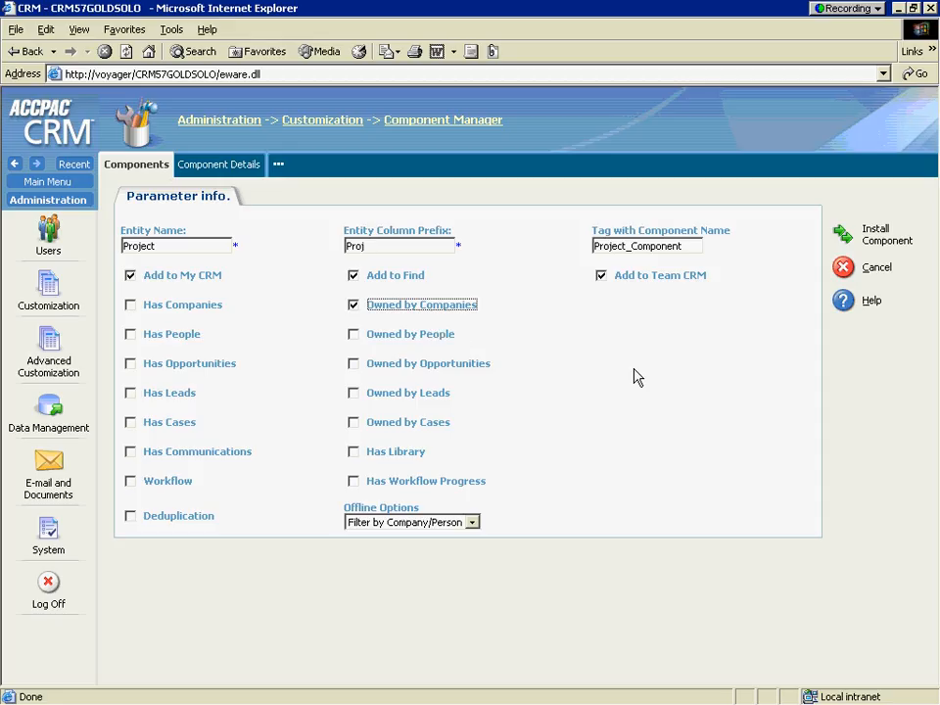
left_click(387, 336)
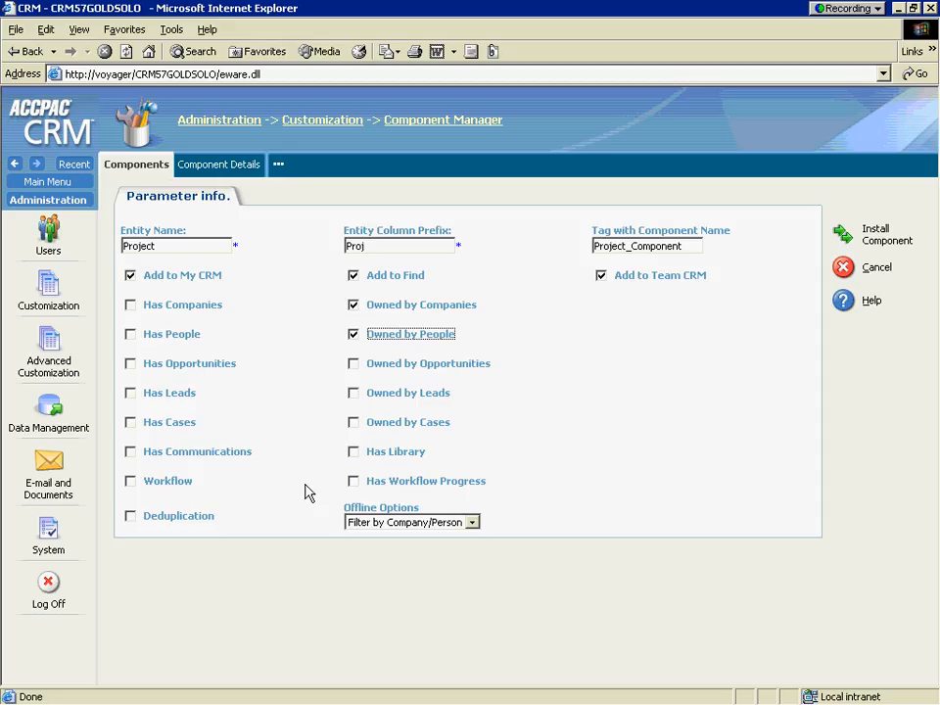
left_click(130, 453)
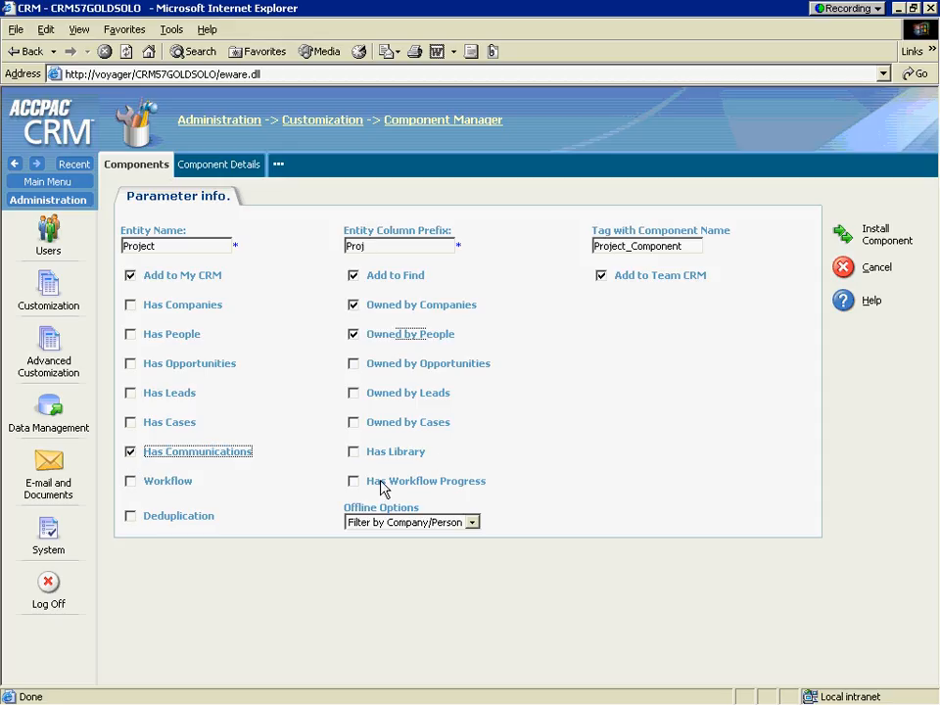
left_click(357, 456)
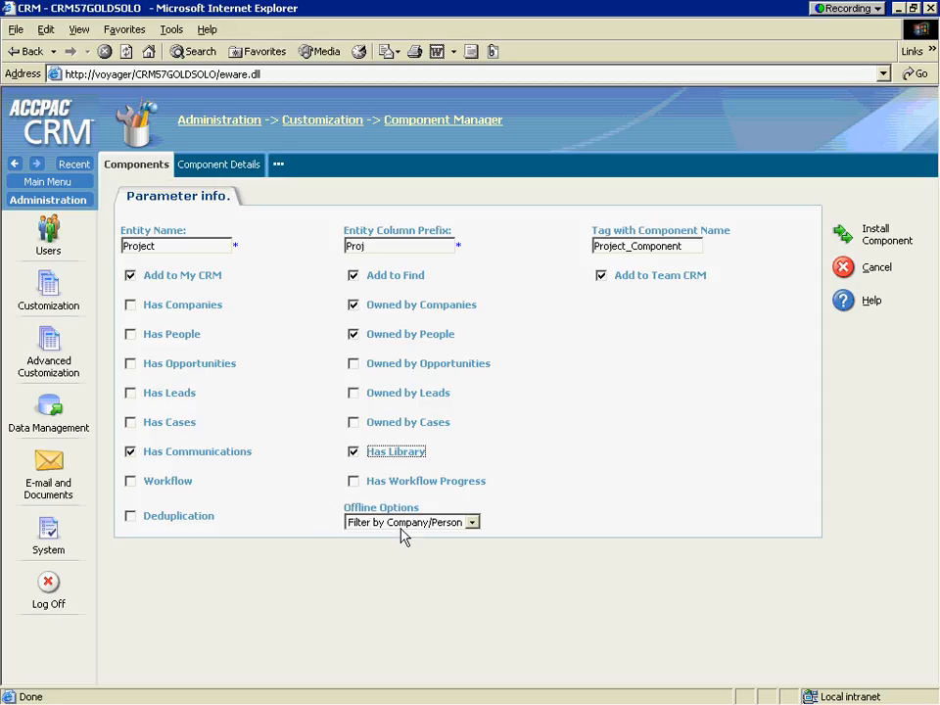
Set the offline option to No Data To Clients, install the component and continue to the component list
left_click(472, 524)
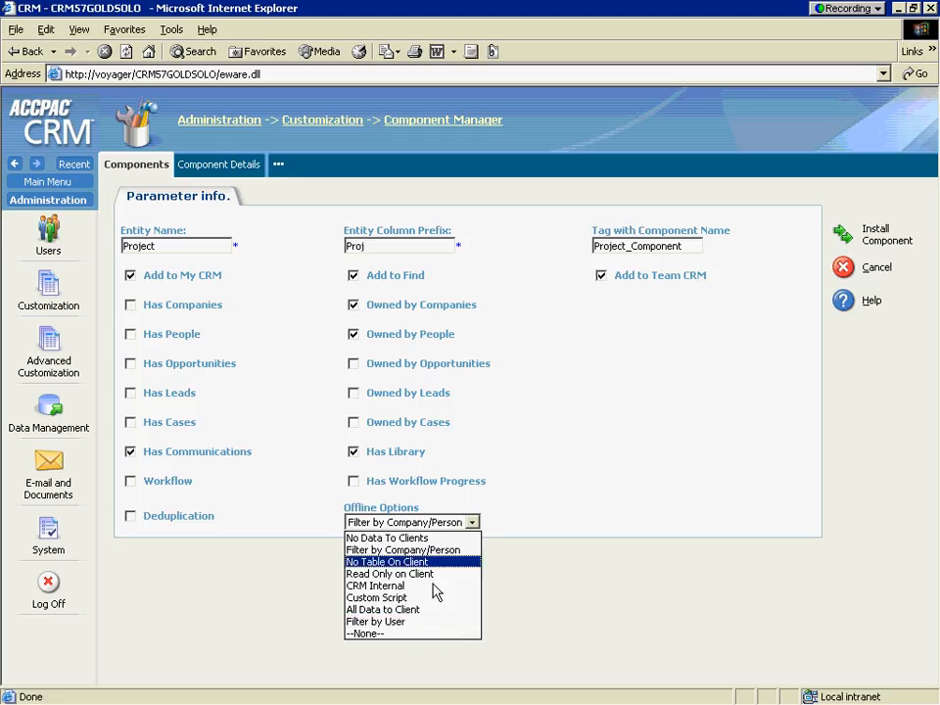
left_click(473, 539)
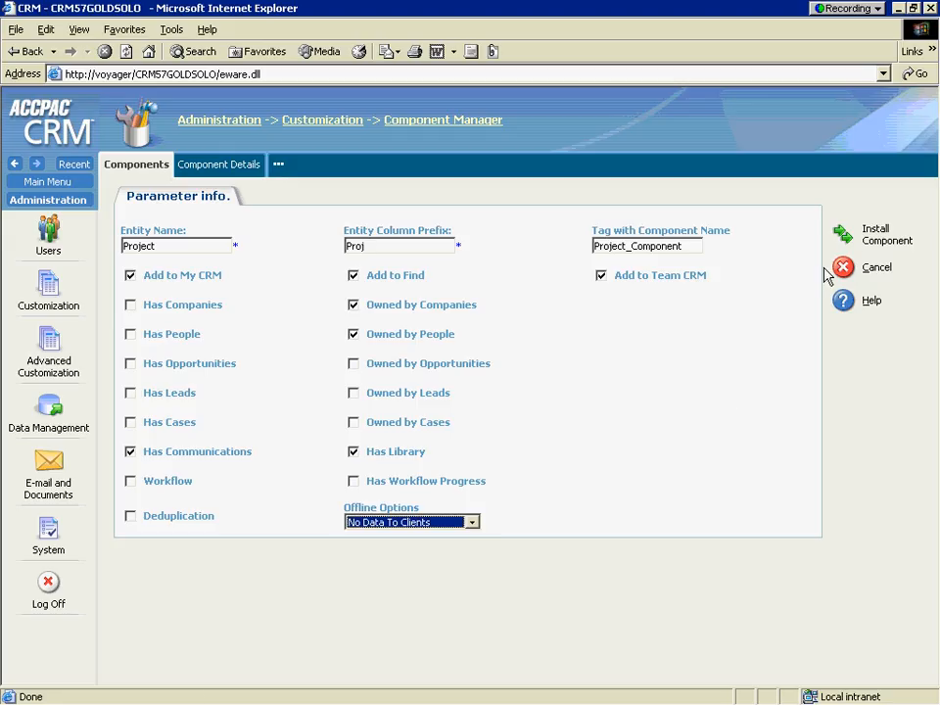
left_click(843, 237)
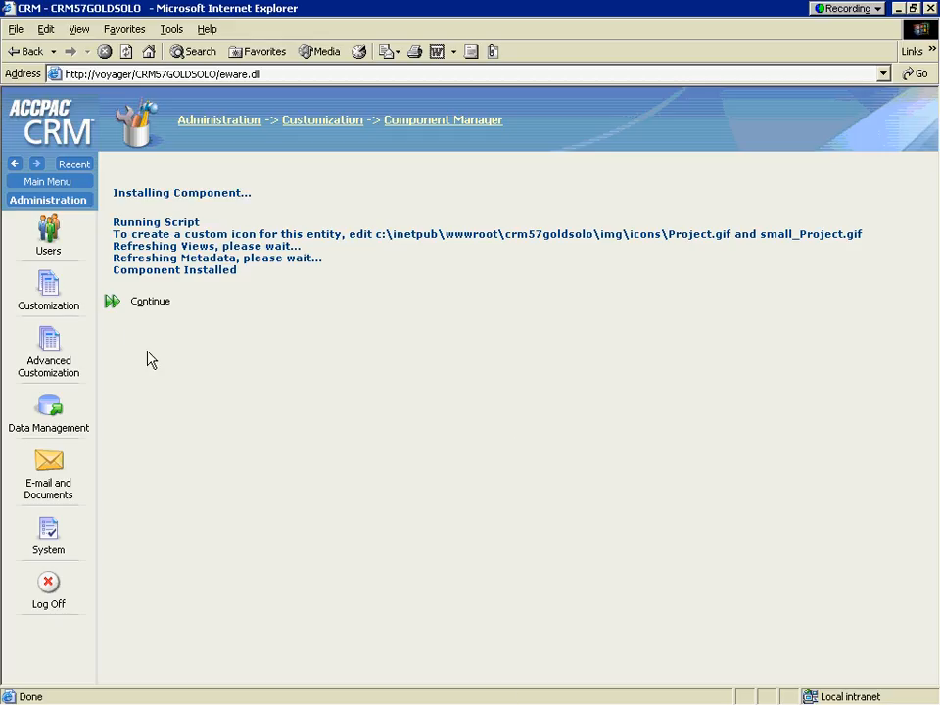
left_click(111, 301)
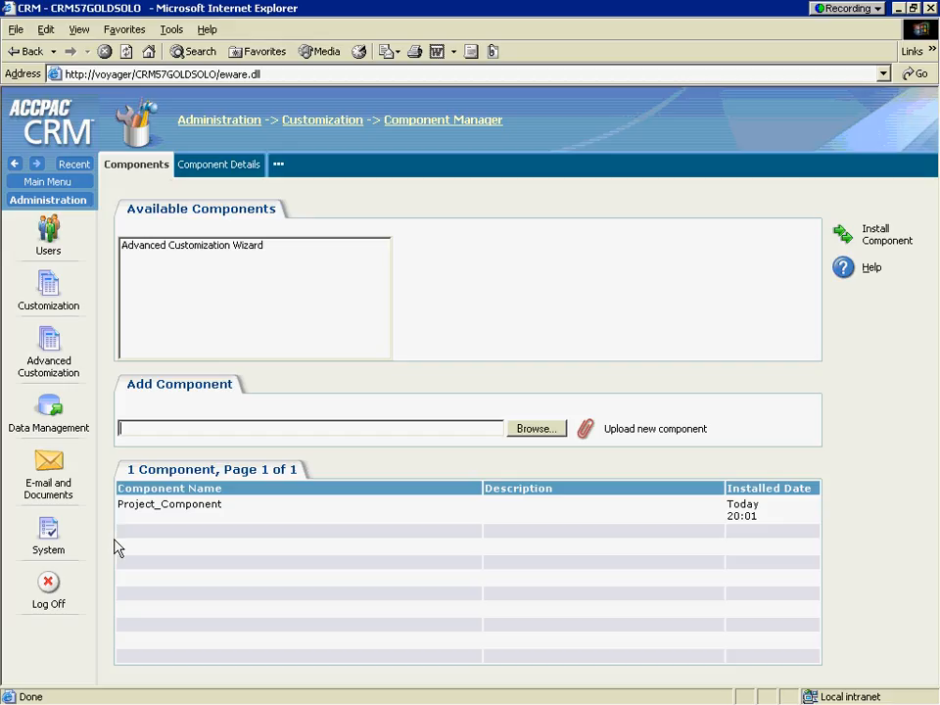
Log off, log back on as admin and view the Project list in My CRM
left_click(50, 598)
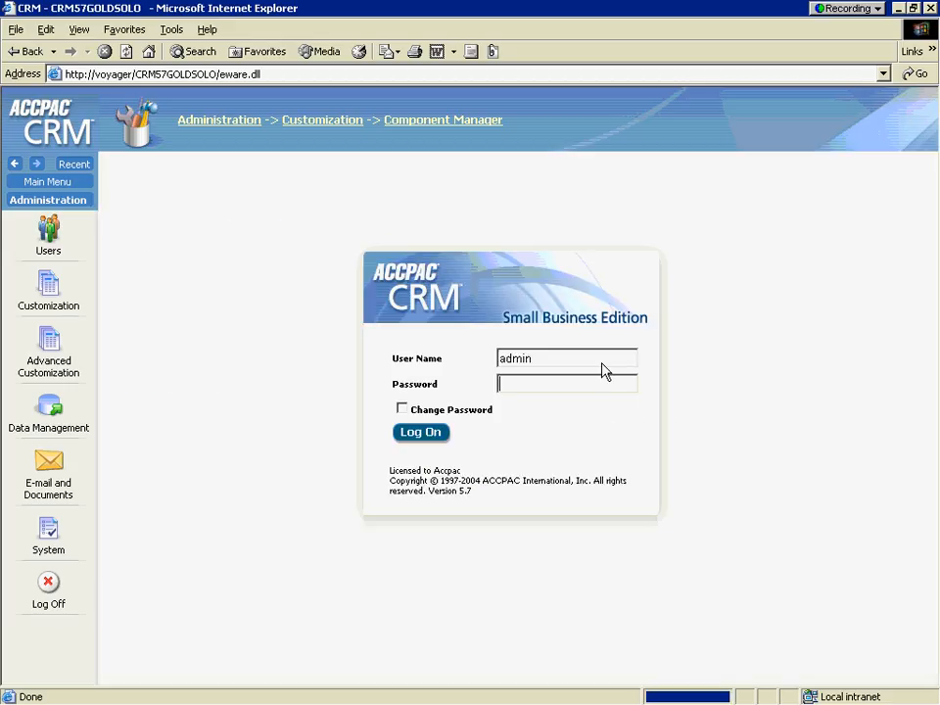
left_click(381, 403)
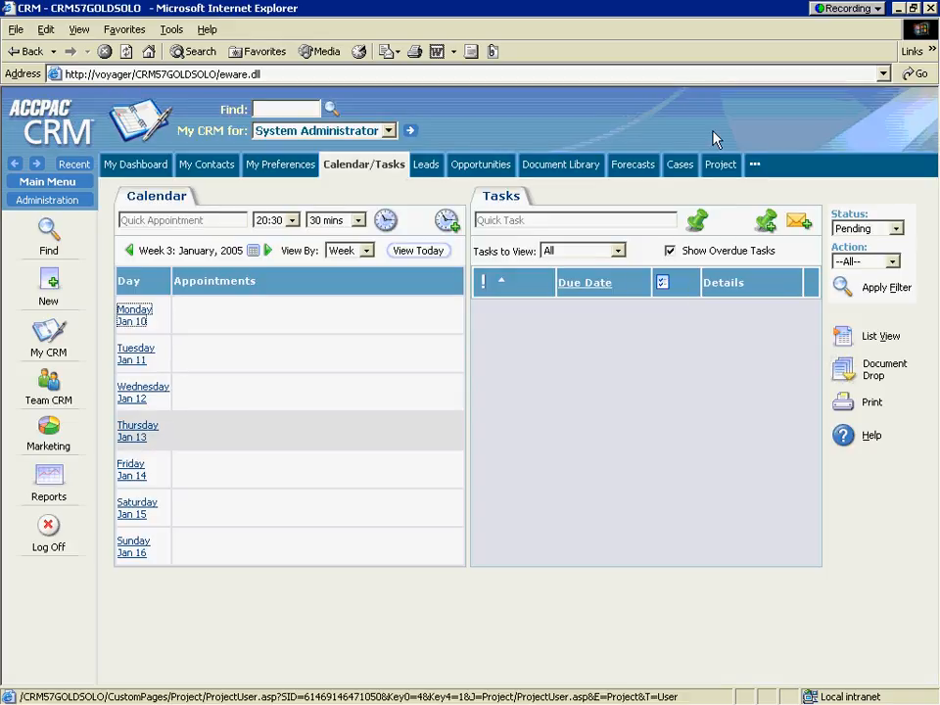
left_click(721, 170)
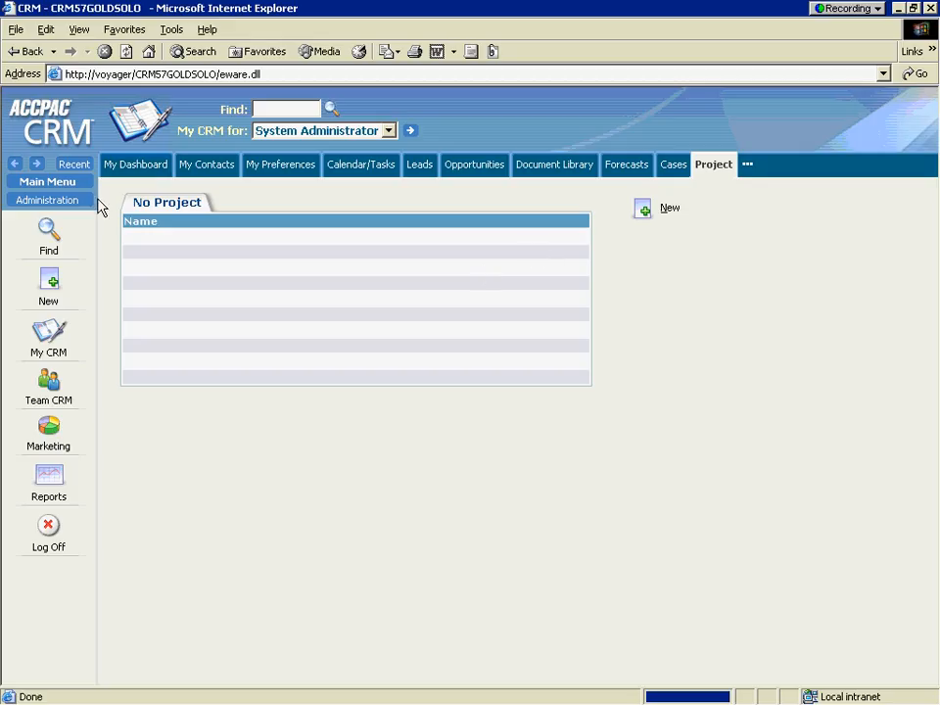
Open the field customization of the Project entity in the Administration area
left_click(32, 204)
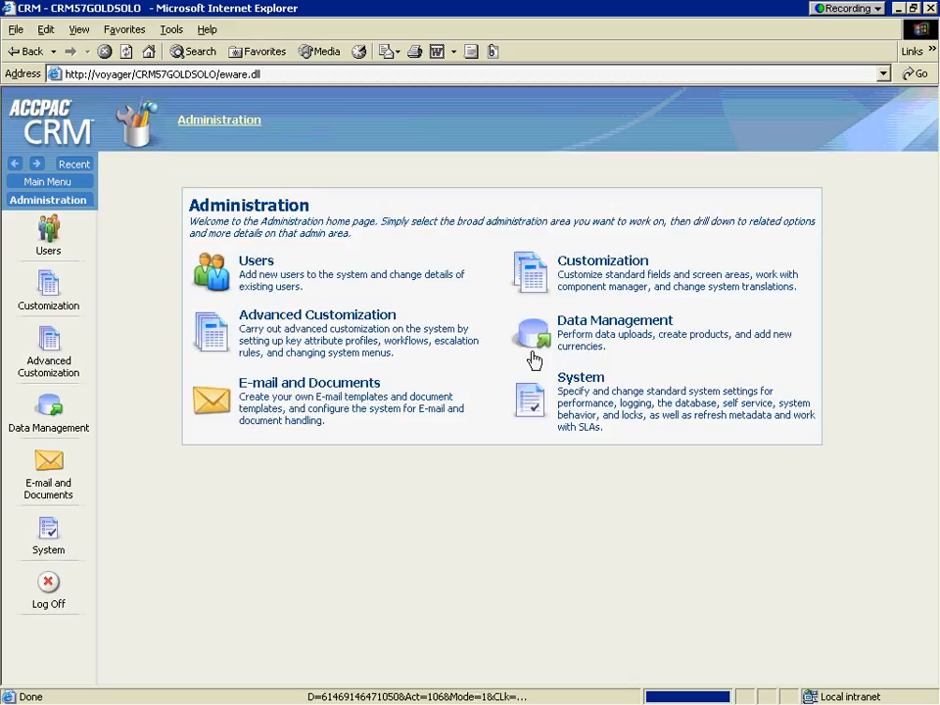
left_click(519, 282)
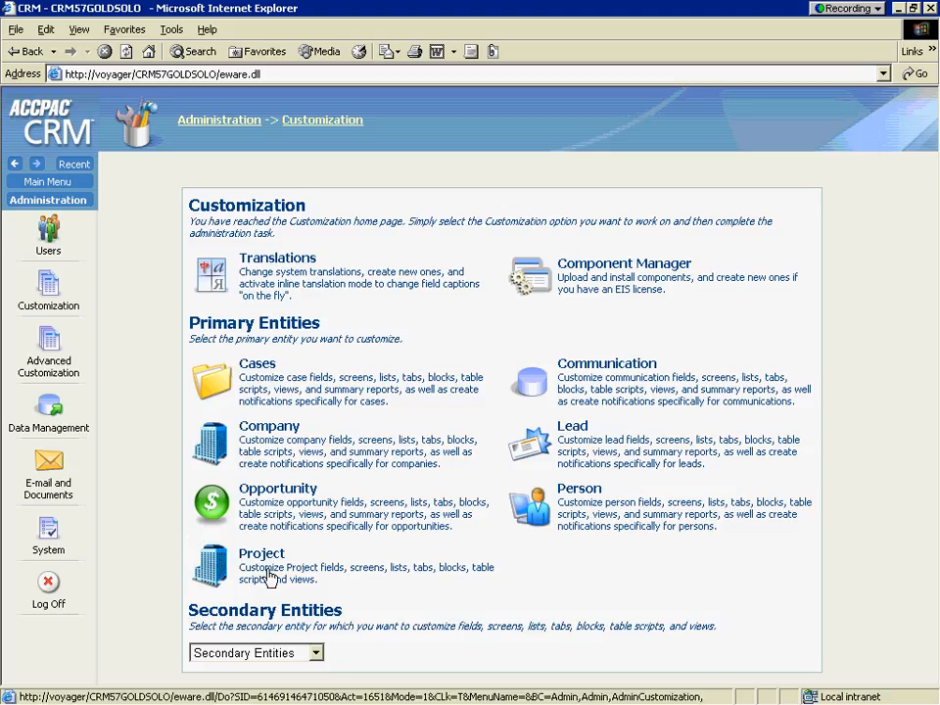
left_click(196, 566)
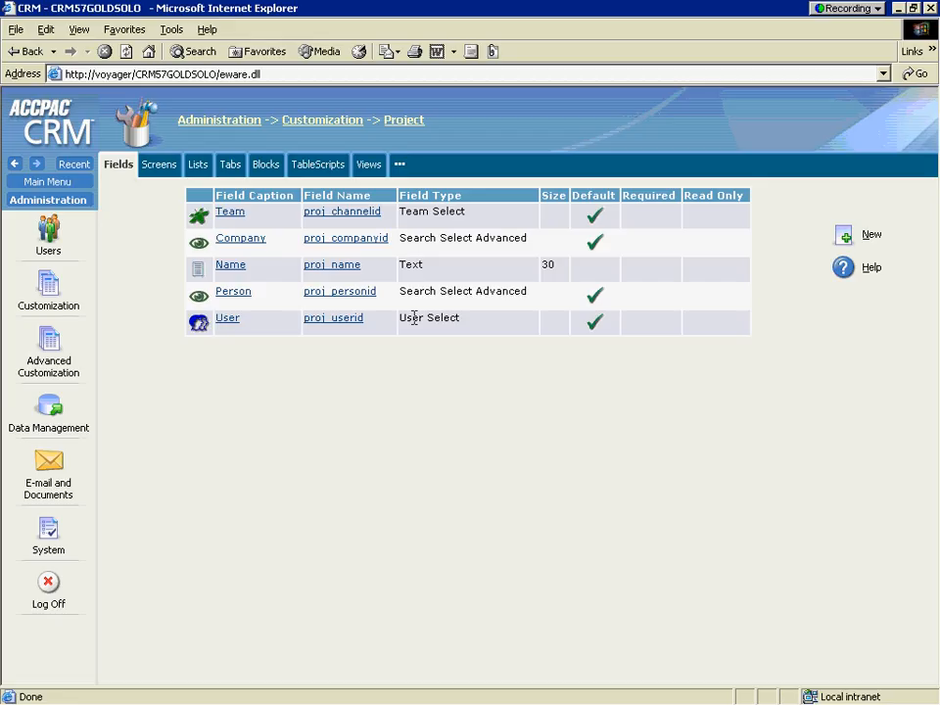
Create and save a Date only field for Project with the column name proj_startdate and the caption Start Date
left_click(847, 238)
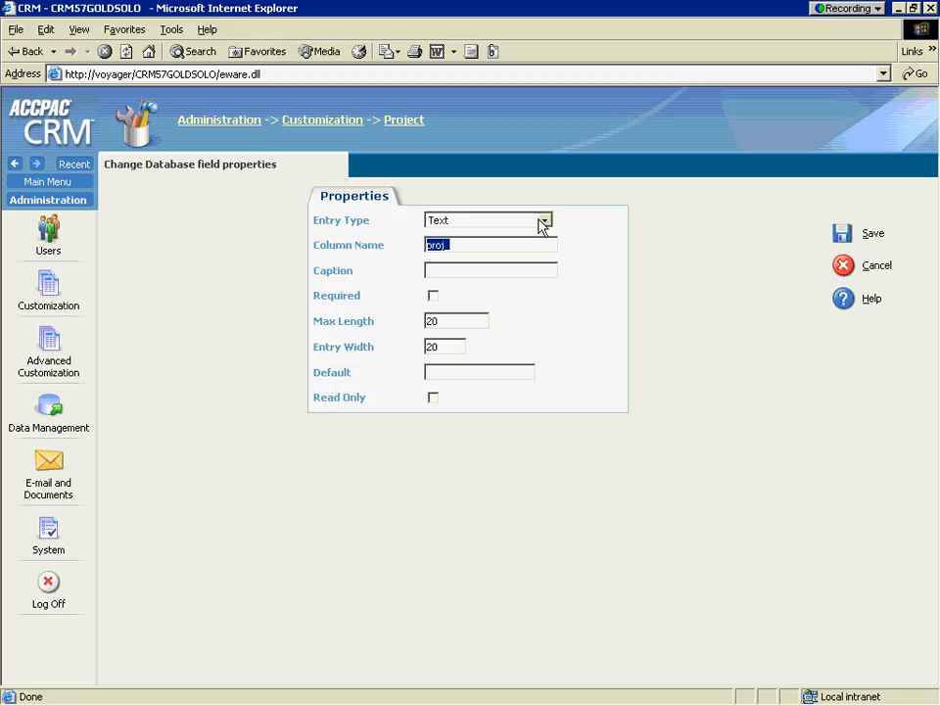
left_click(544, 221)
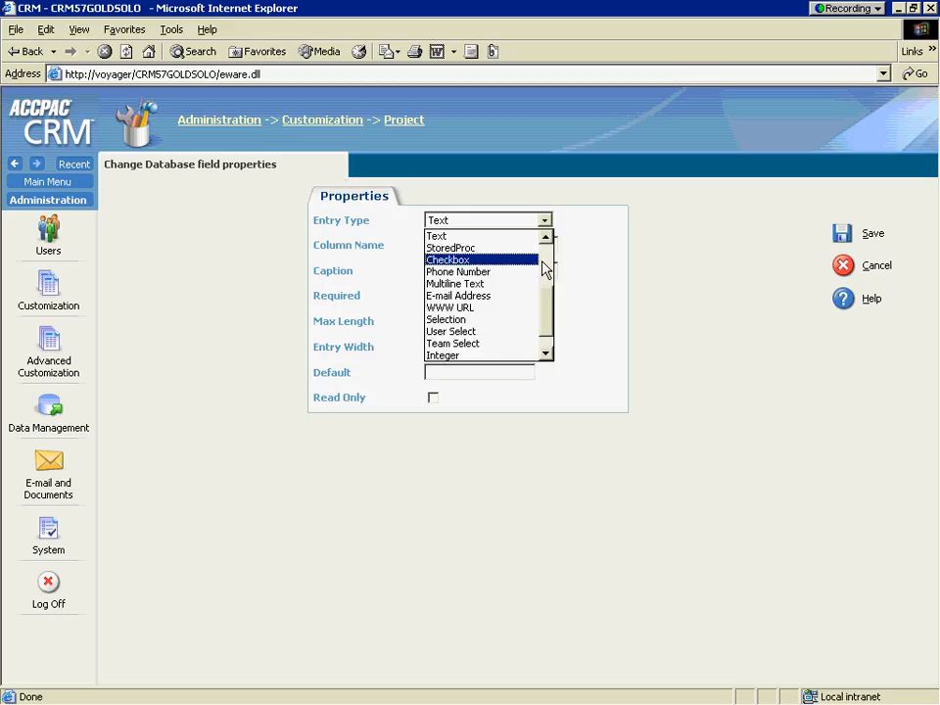
scroll(552, 268, "up", 3)
left_click(532, 273)
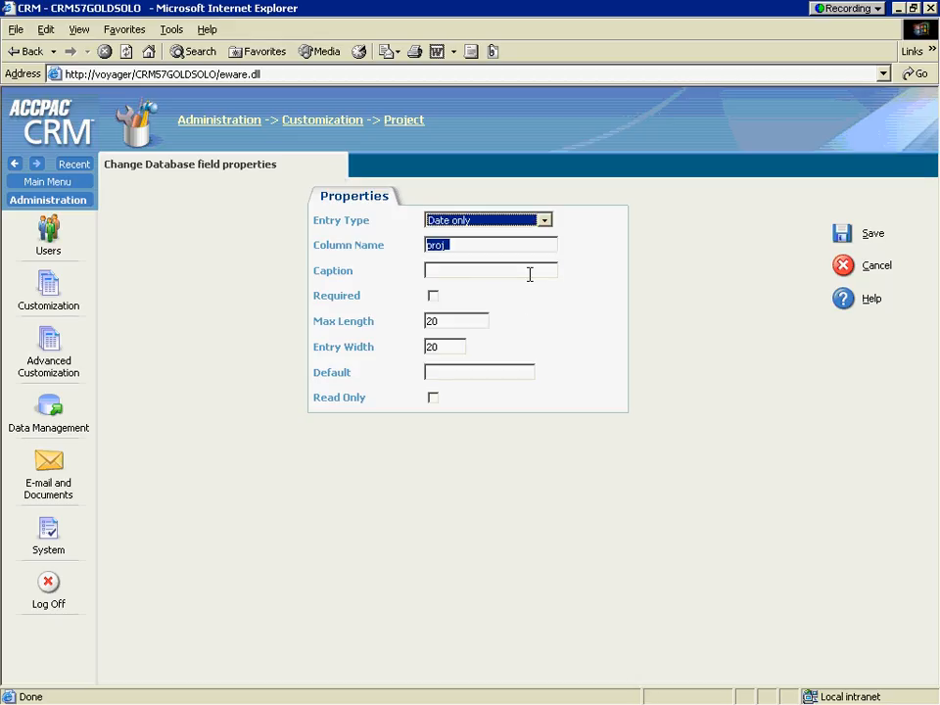
type("s")
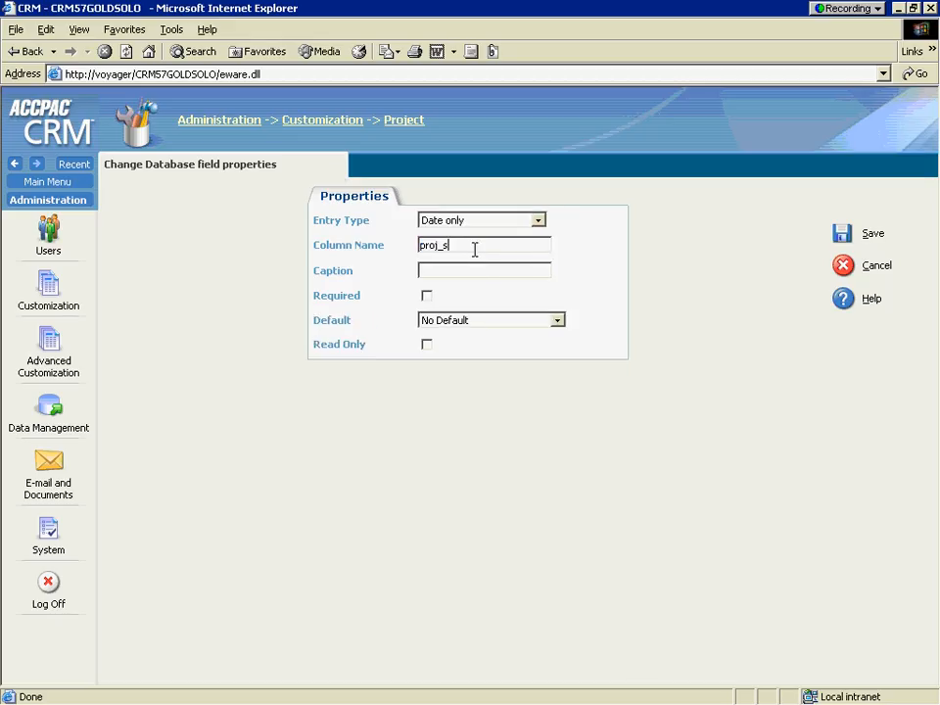
type("tartdate")
key("Tab")
type("St")
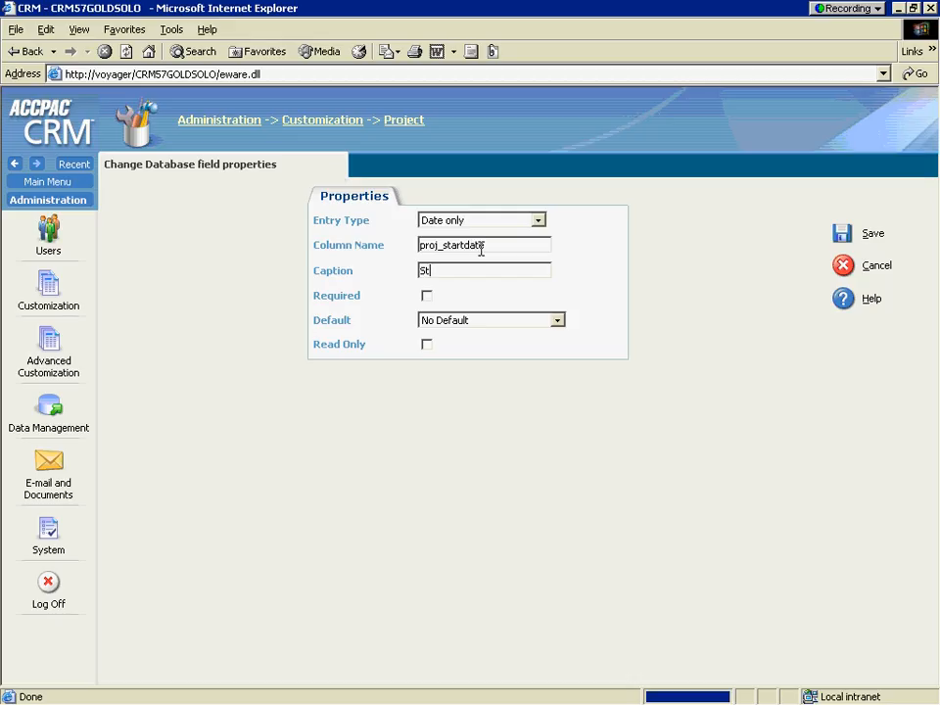
type("art Date")
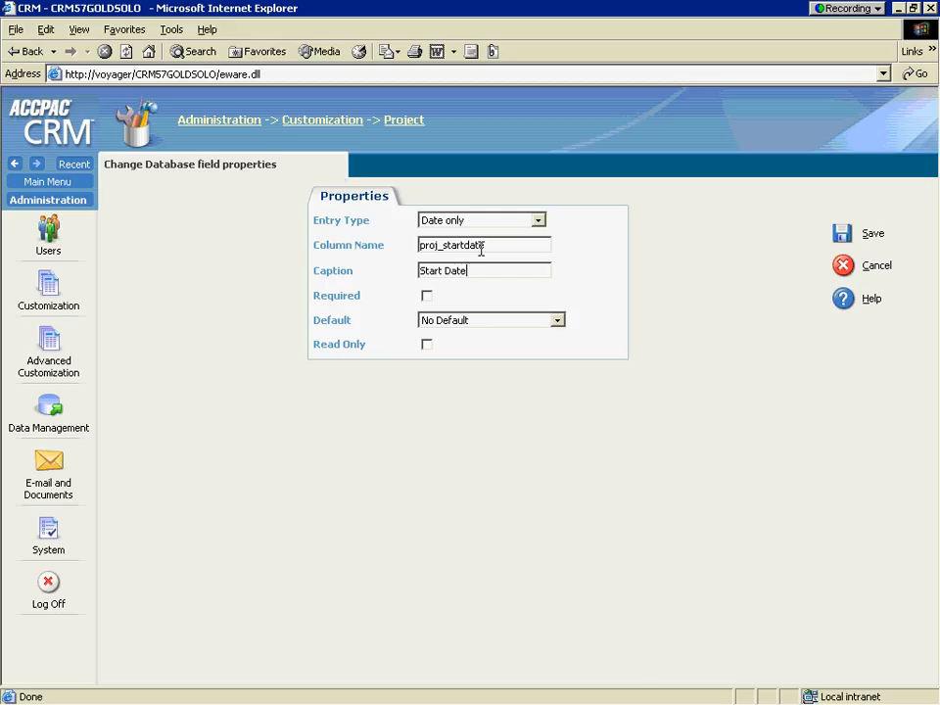
left_click(844, 232)
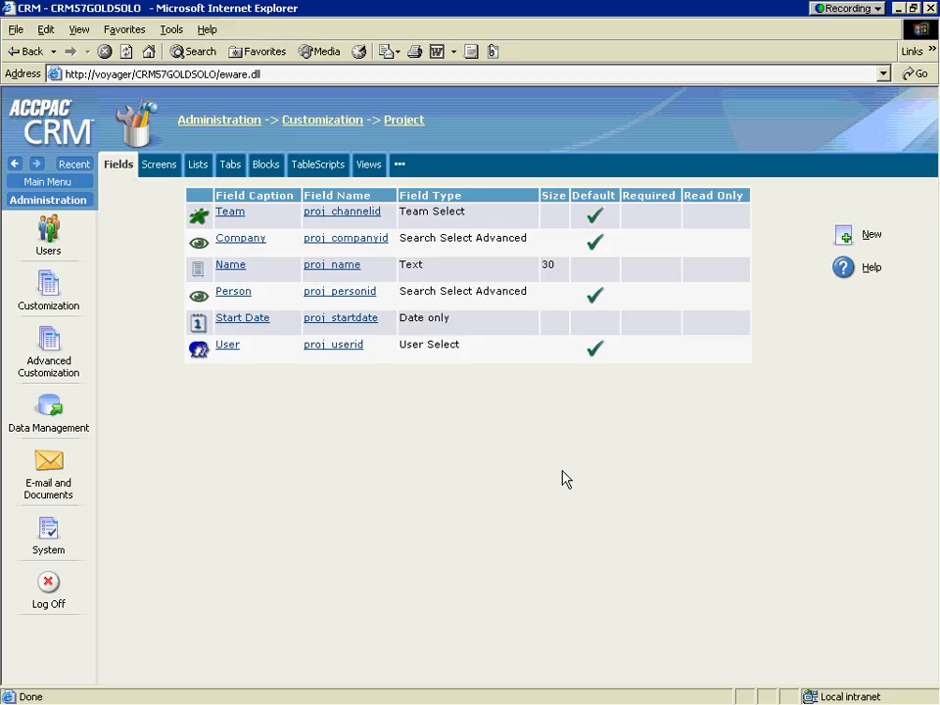
Add the Project : Start Date field to the ProjectNewEntry screen and save the screen definition
left_click(159, 177)
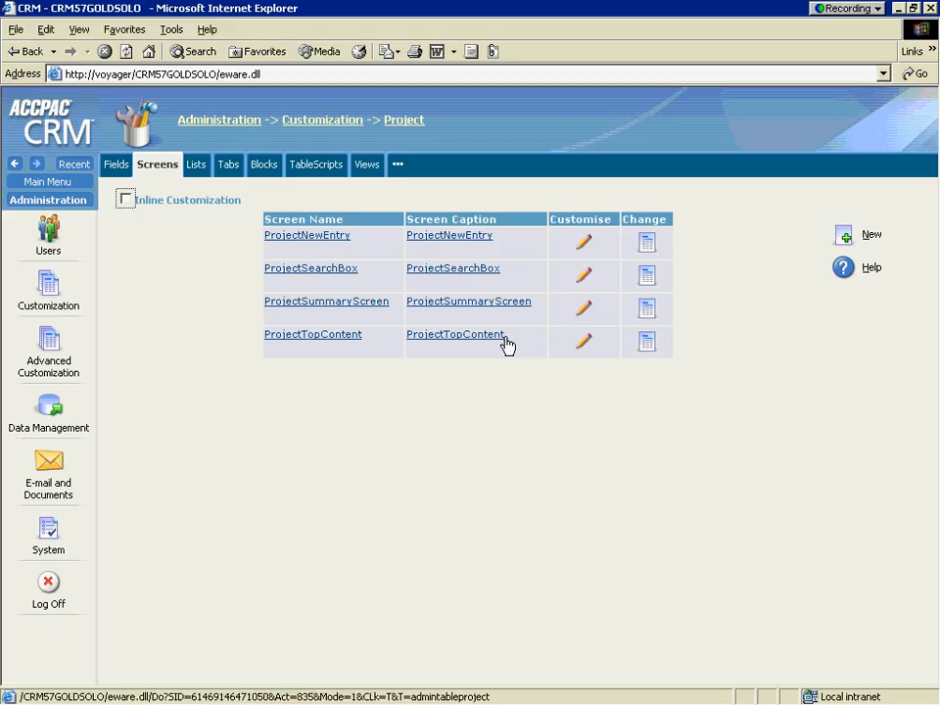
left_click(583, 245)
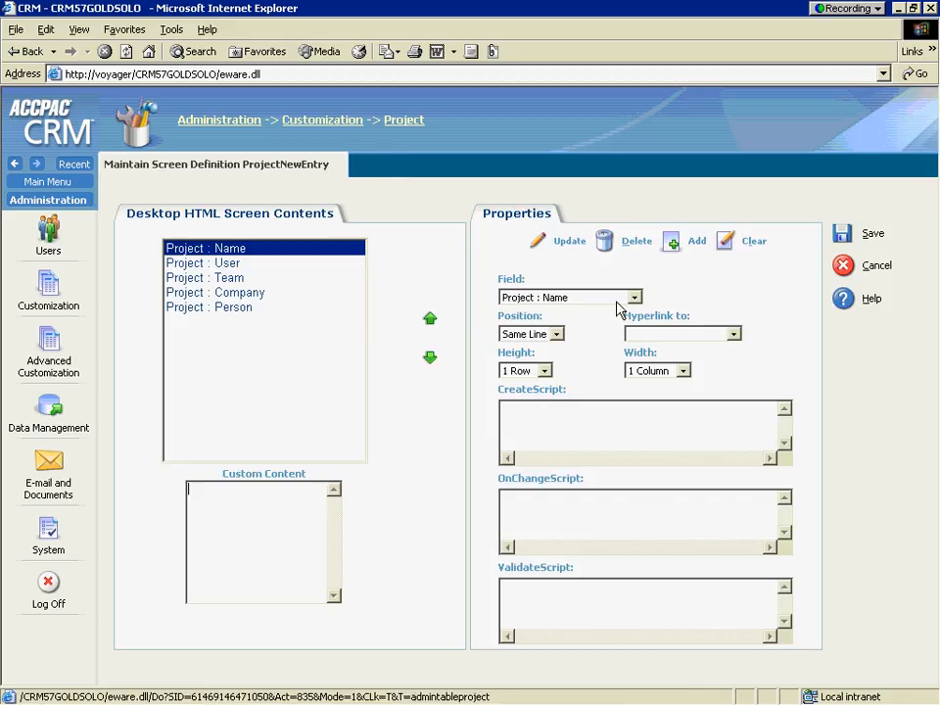
left_click(626, 298)
left_click(608, 403)
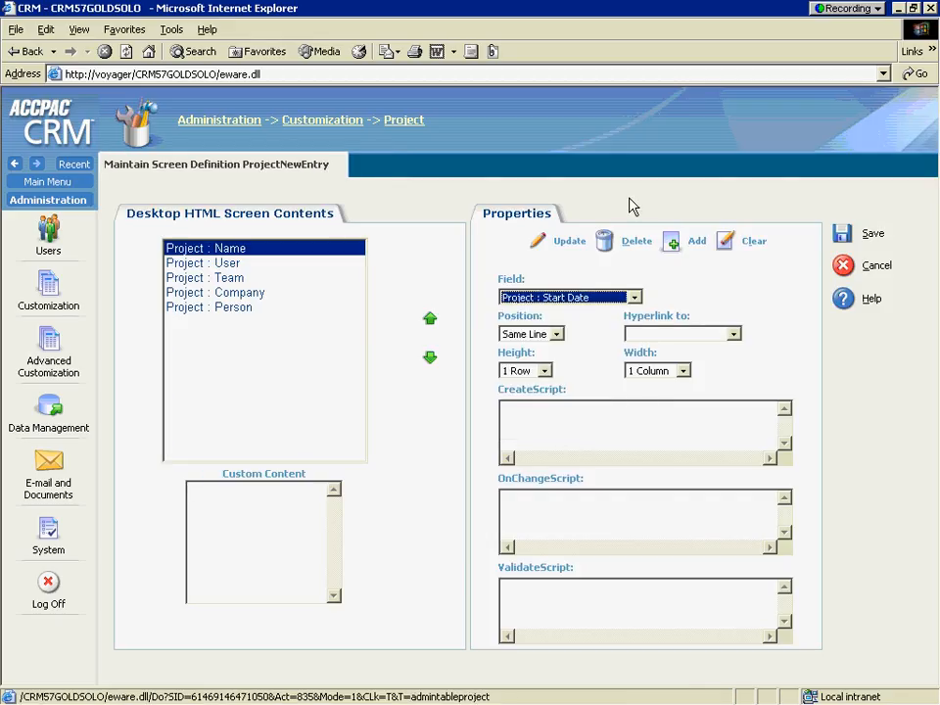
left_click(674, 243)
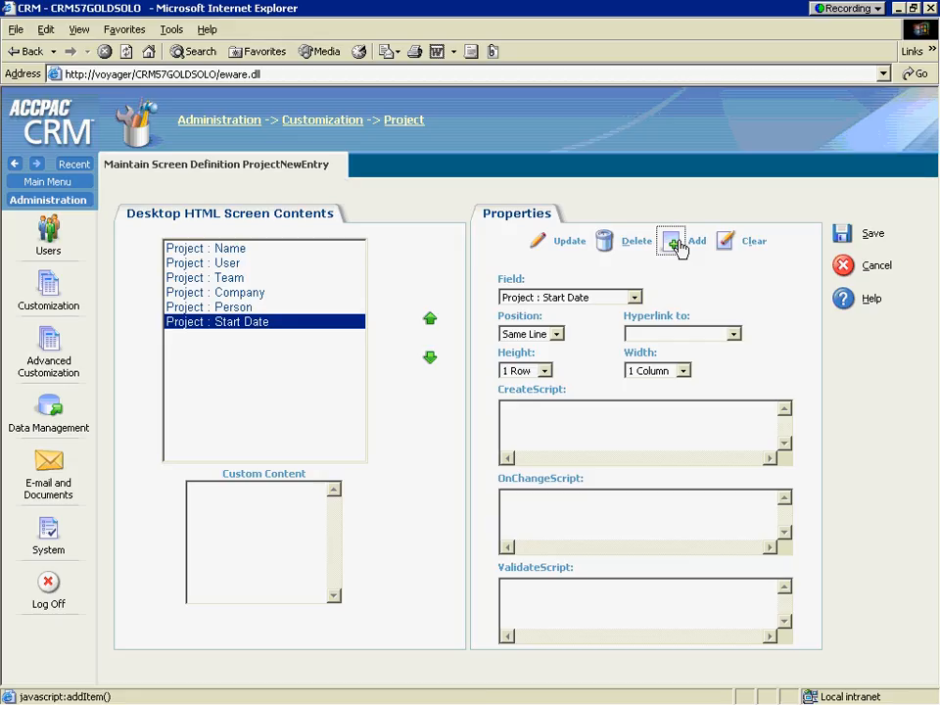
left_click(828, 233)
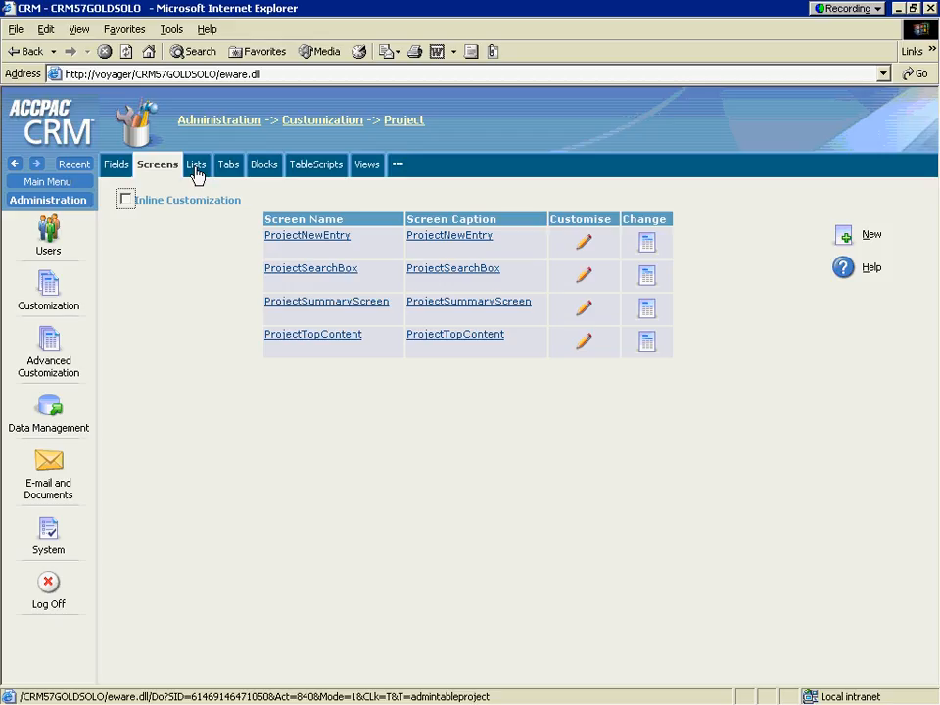
Look through the Project entity's lists and views, and the Advanced Customization and Data Management home pages
left_click(196, 167)
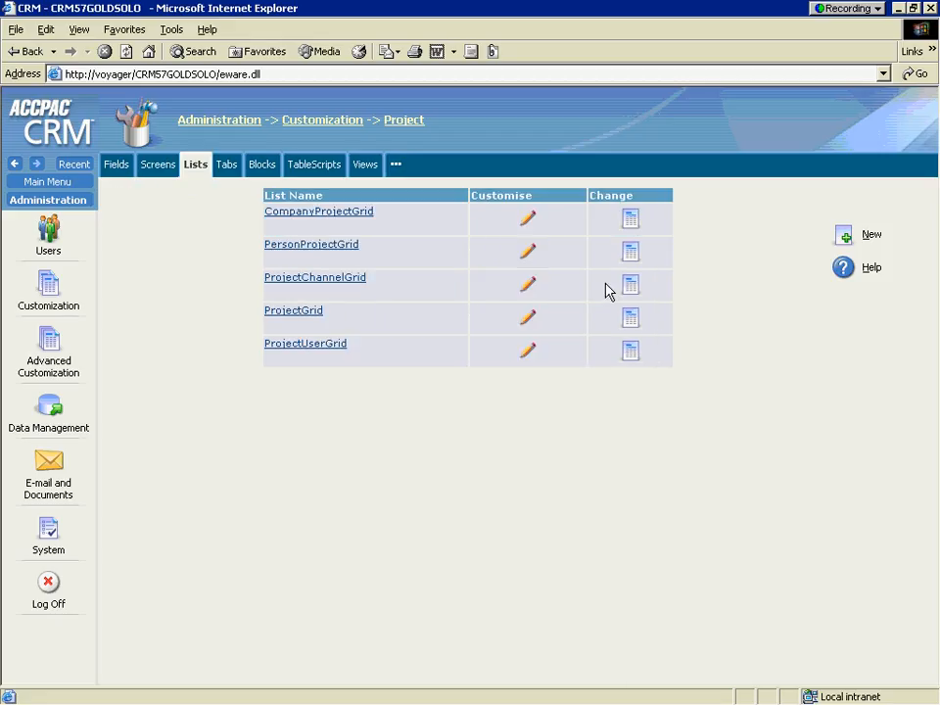
left_click(366, 169)
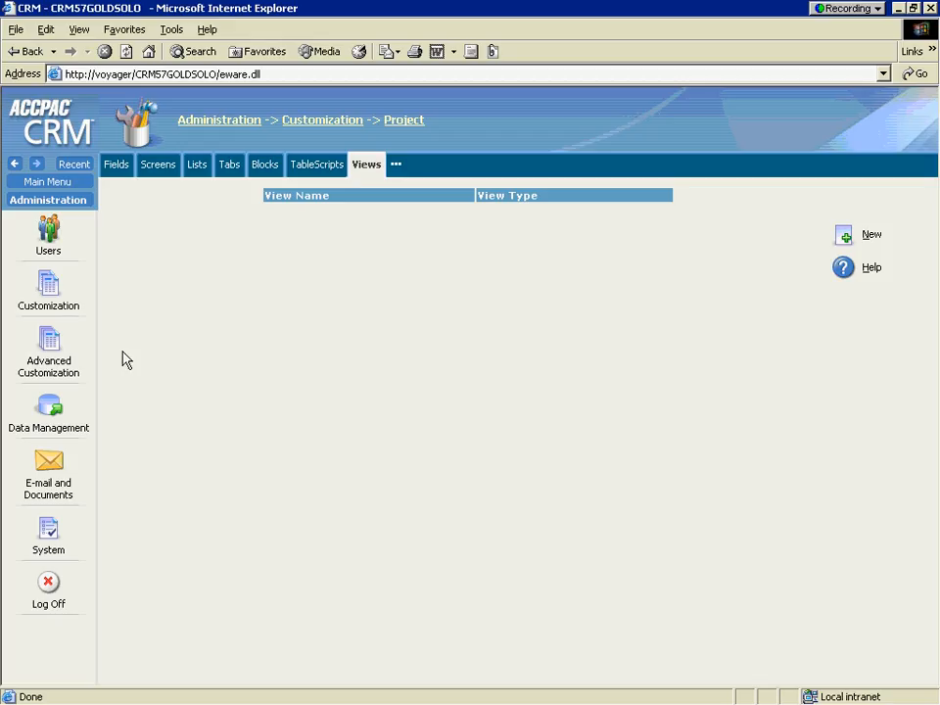
left_click(47, 351)
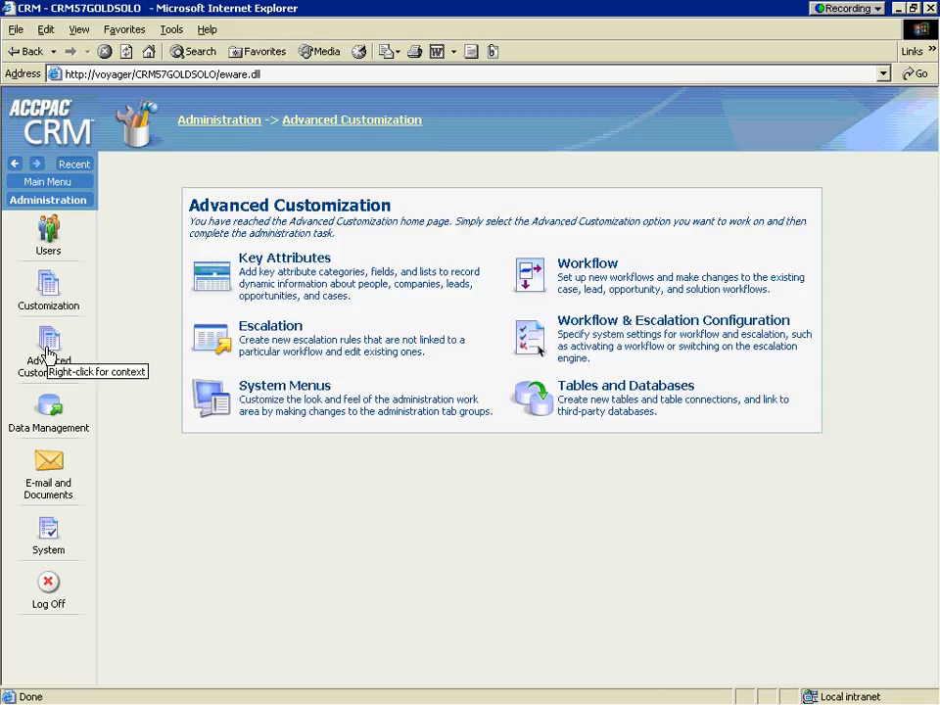
left_click(51, 408)
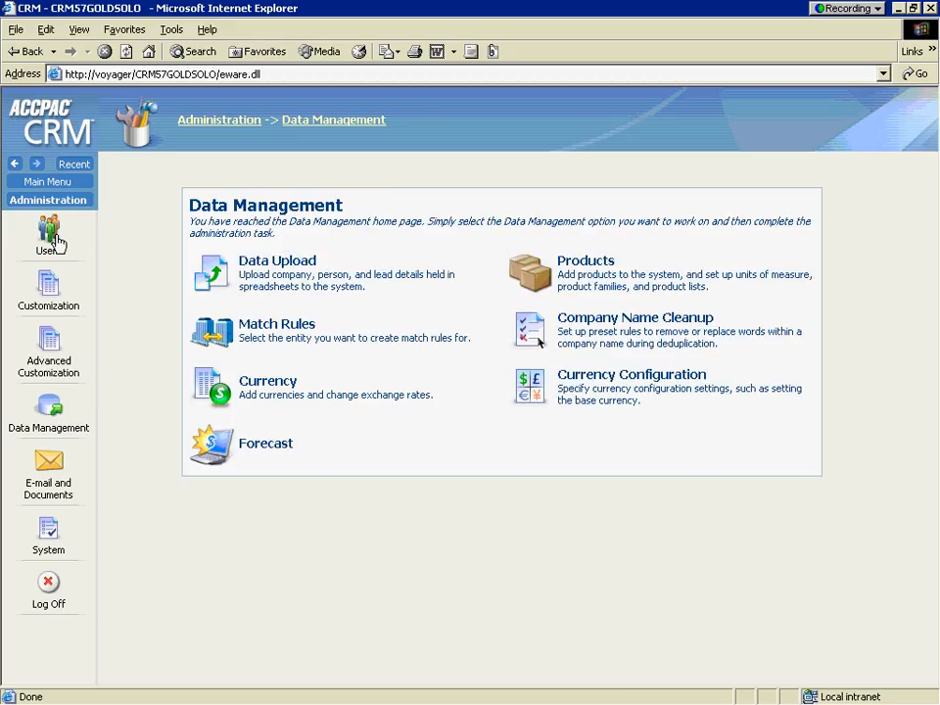
In user security, grant the Sales Manager Profile View, Edit and Insert rights for Project in the user's home territory and save
left_click(56, 242)
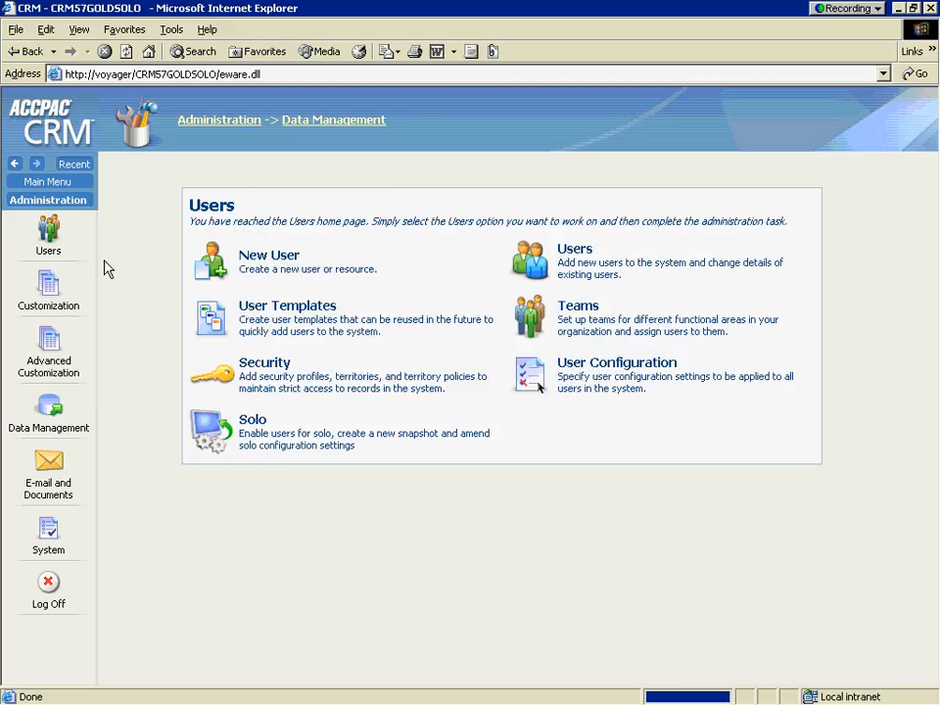
left_click(224, 384)
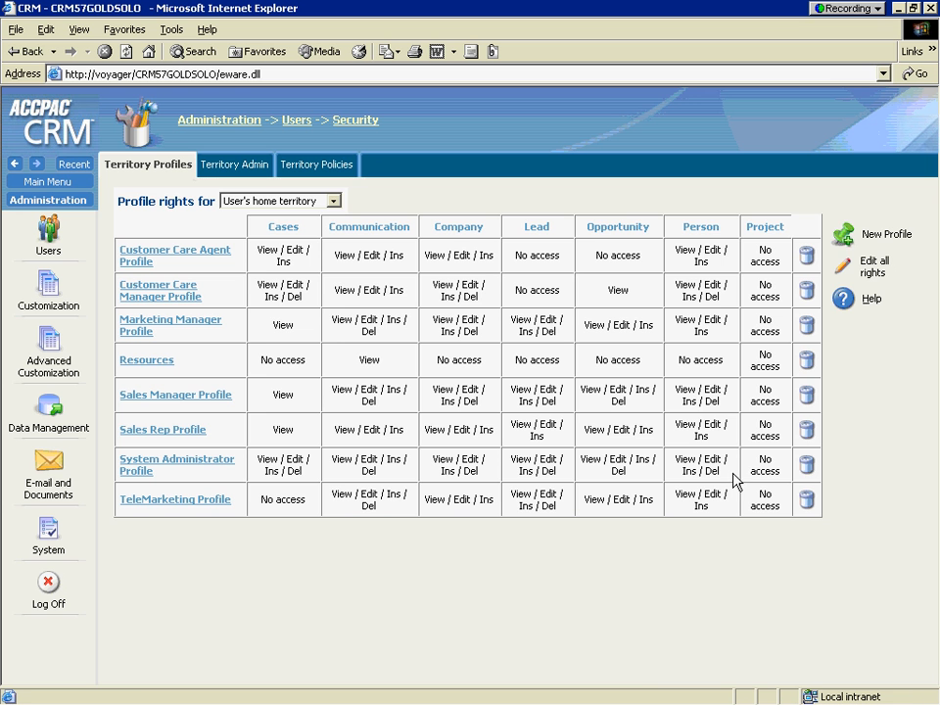
left_click(844, 269)
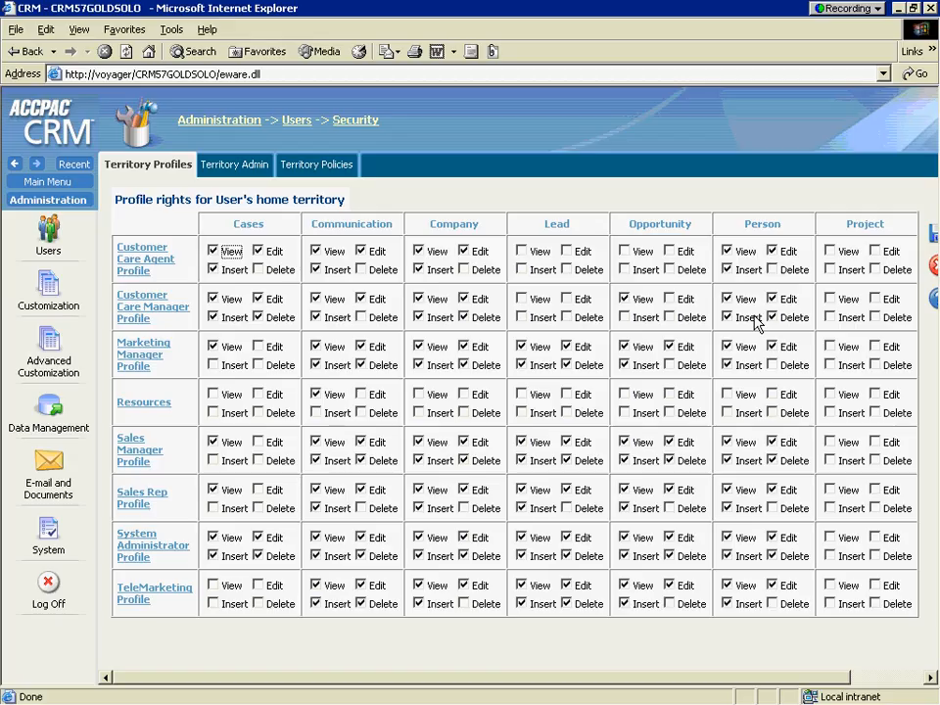
left_click(830, 460)
left_click(829, 441)
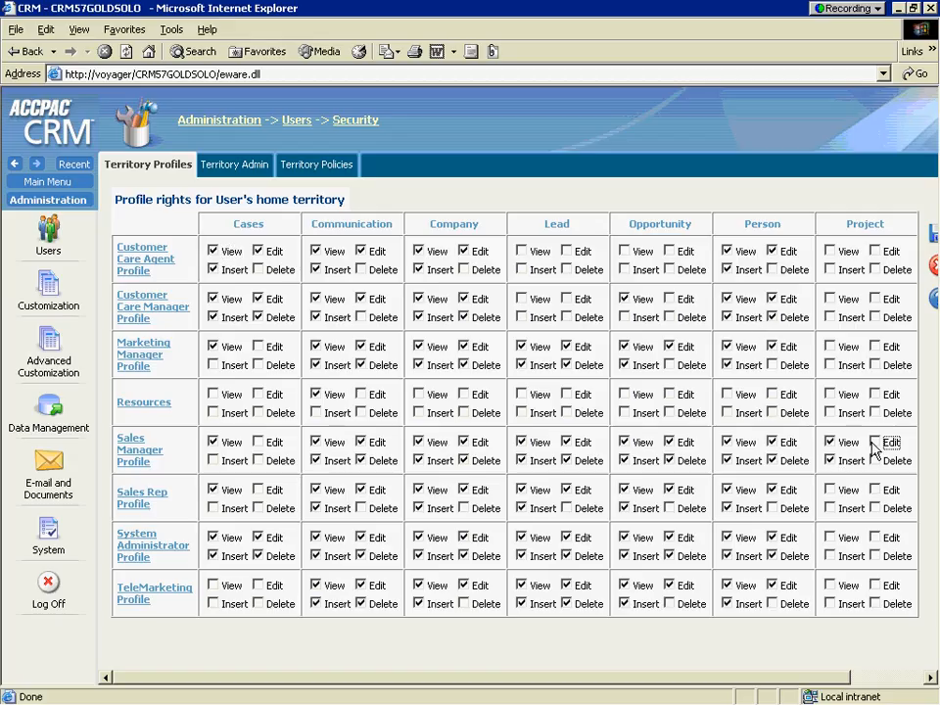
left_click(874, 443)
left_click(934, 236)
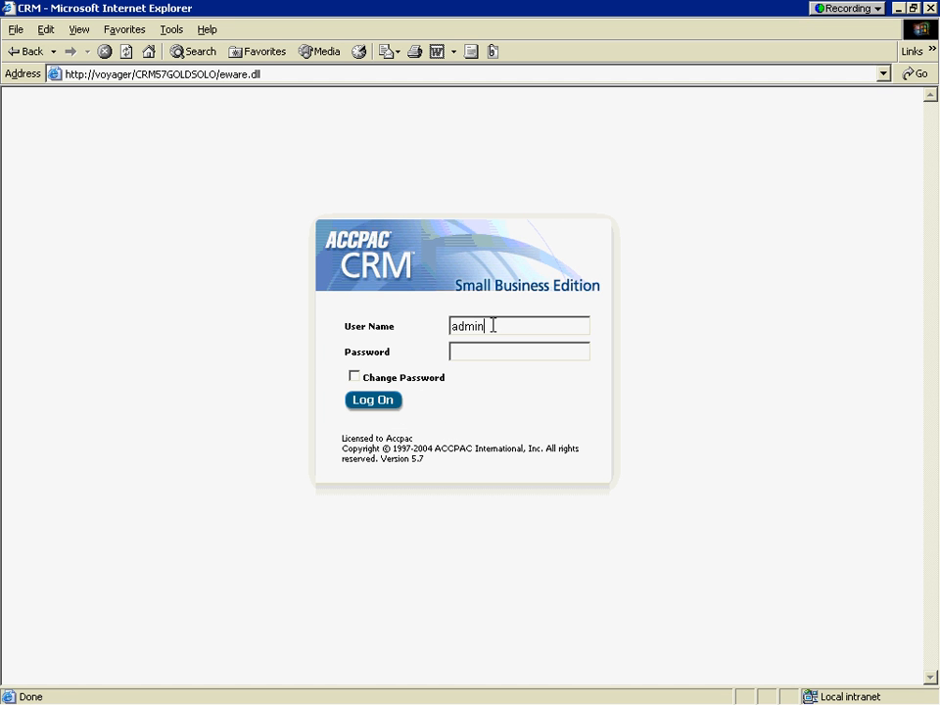
Log on under the account manager's user name instead of admin and show the Project list in My CRM
left_click_drag(492, 326, 336, 329)
type("may")
key("Return")
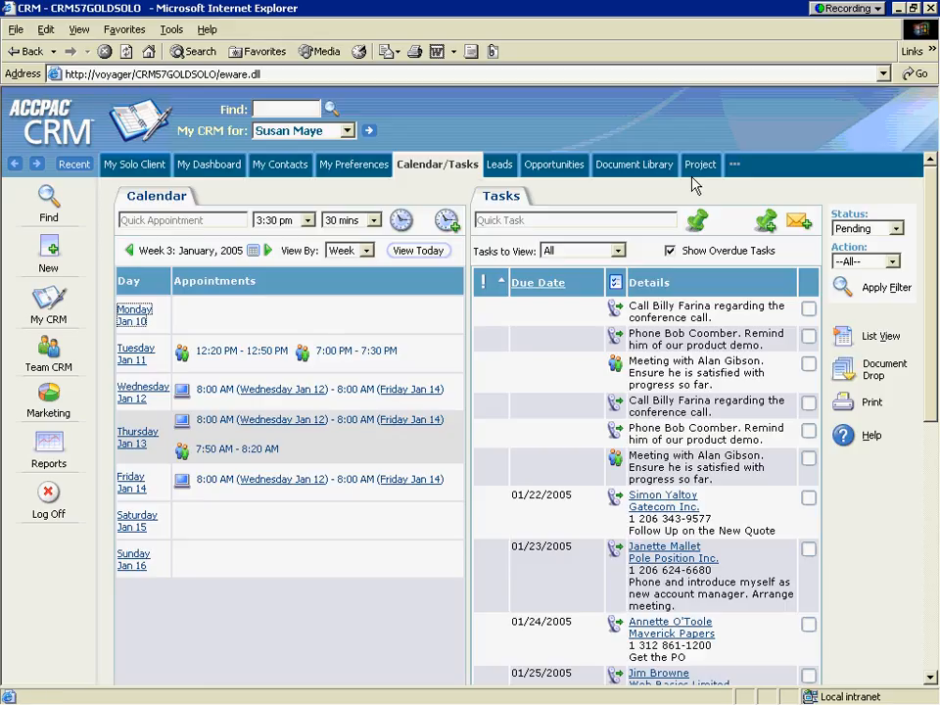
left_click(703, 168)
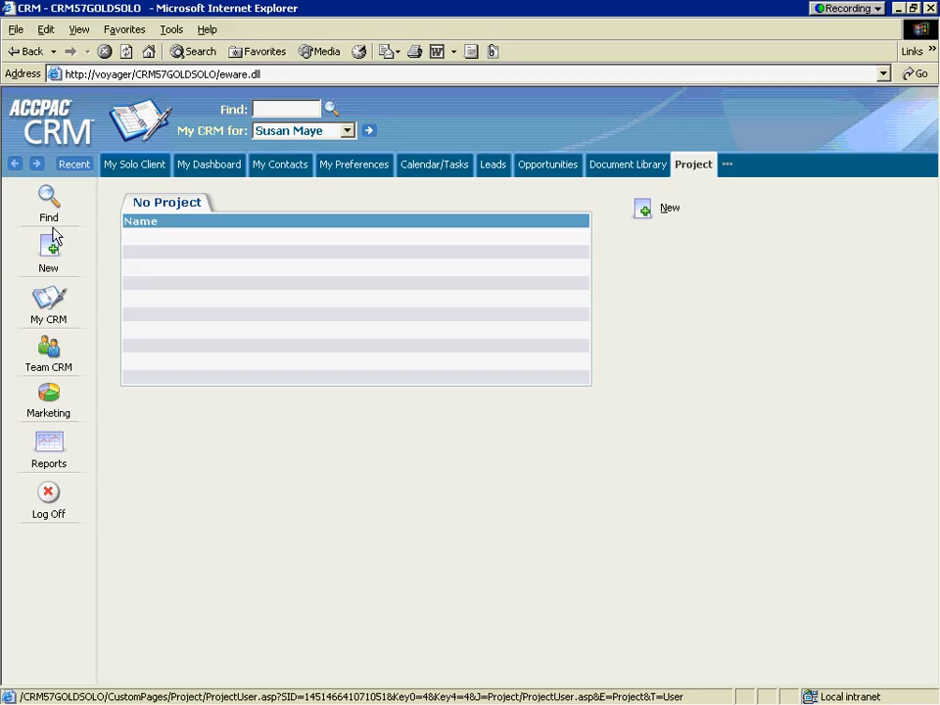
Find the company eurolandia, open its record and show its Project list
mouse_move(49, 205)
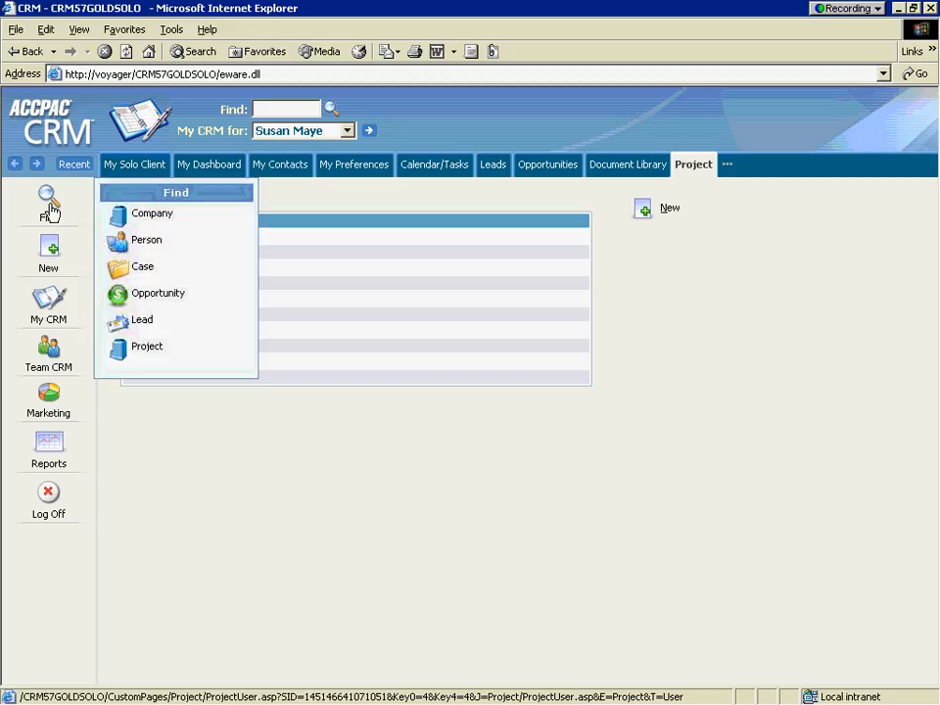
left_click(153, 216)
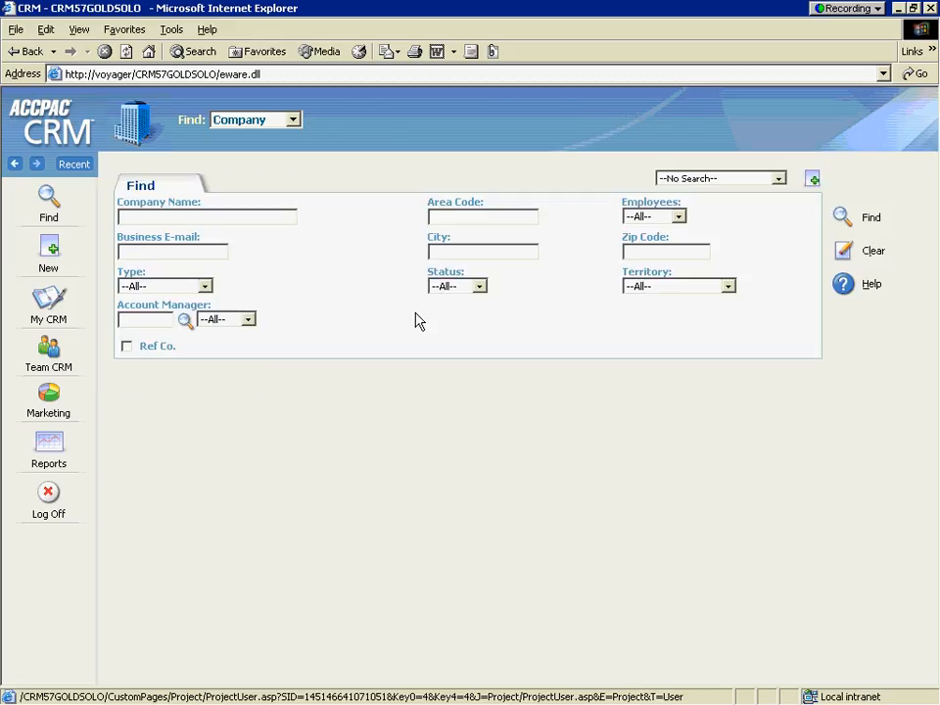
type("eurolandia")
key("Return")
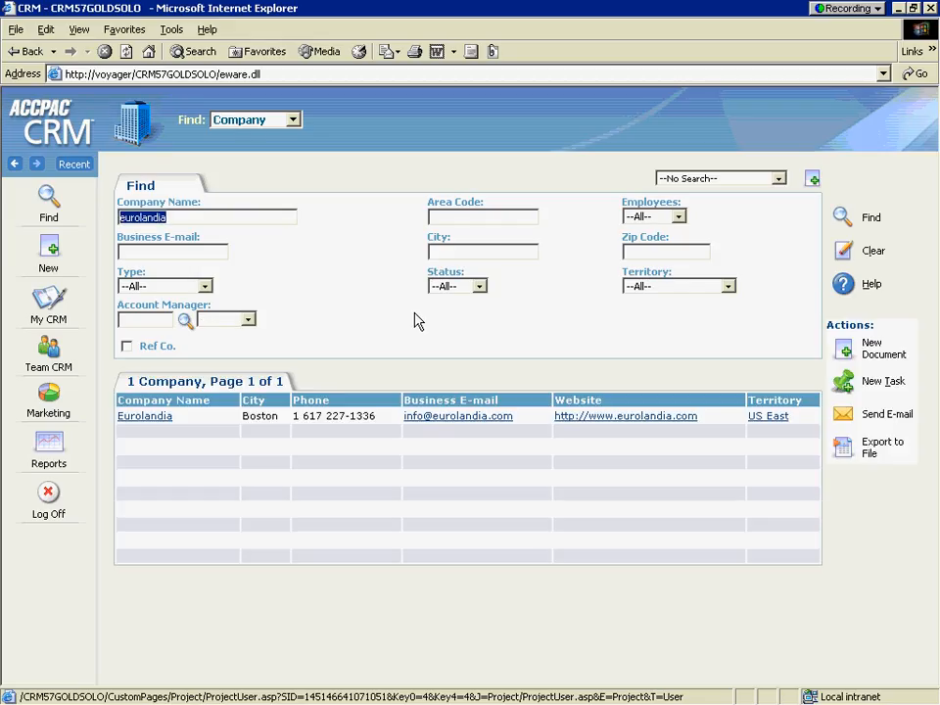
left_click(147, 416)
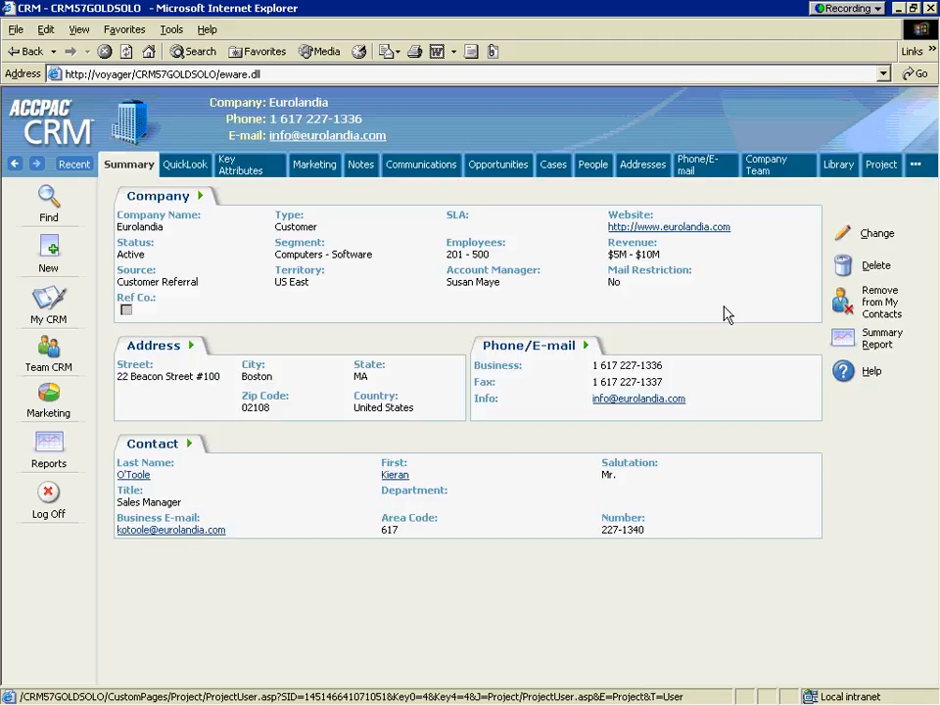
left_click(885, 166)
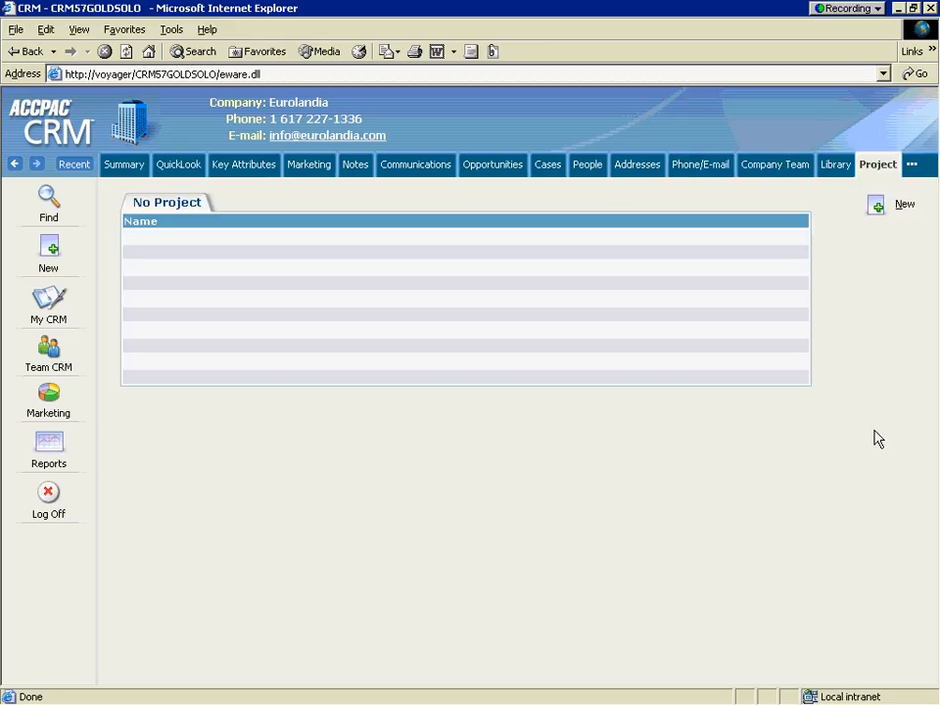
Create and save a project for Eurolandia named Initial Project with start date 01/25/2005, and return to the company summary
left_click(876, 206)
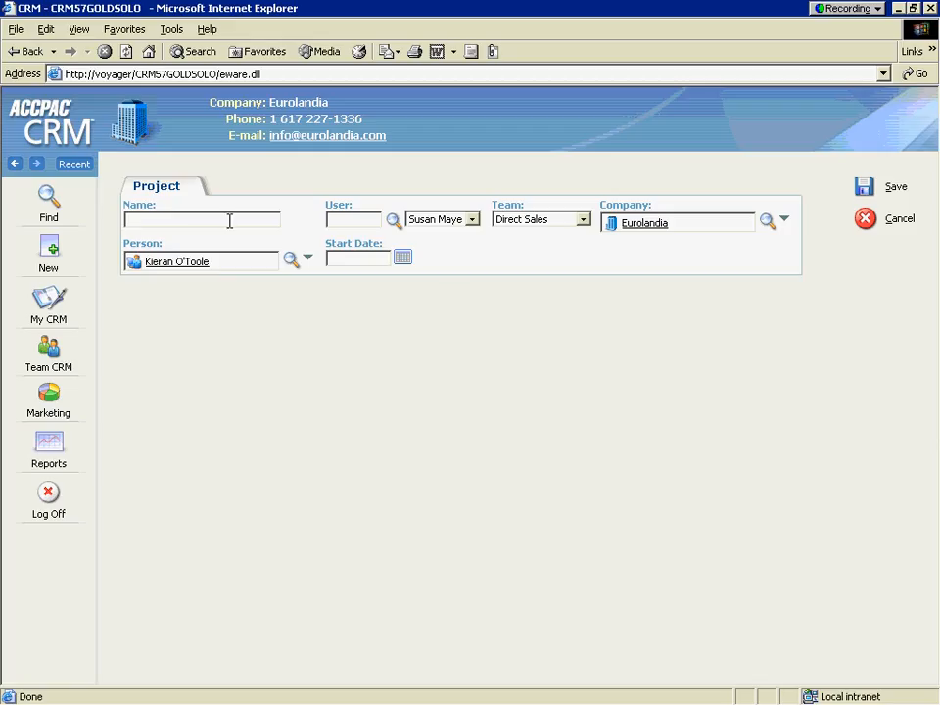
type("Initial Project")
left_click(402, 258)
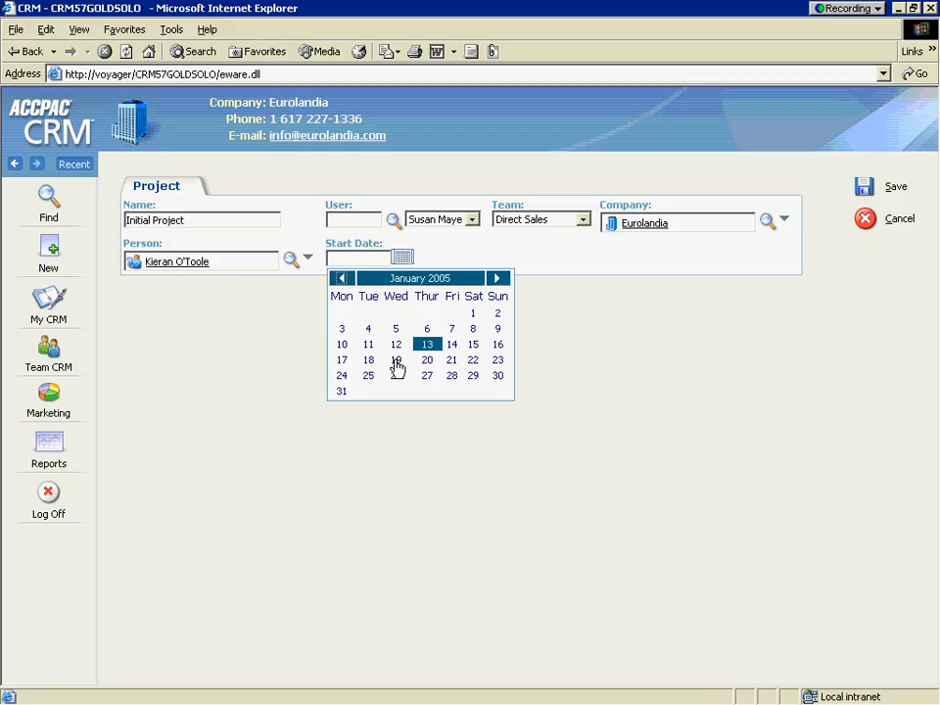
left_click(369, 378)
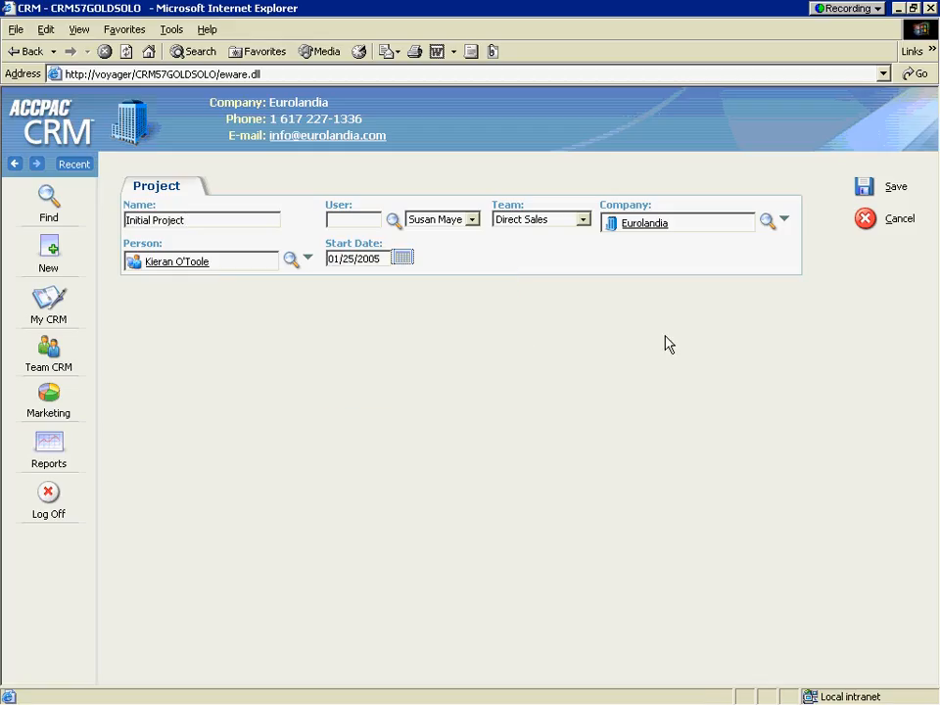
left_click(864, 189)
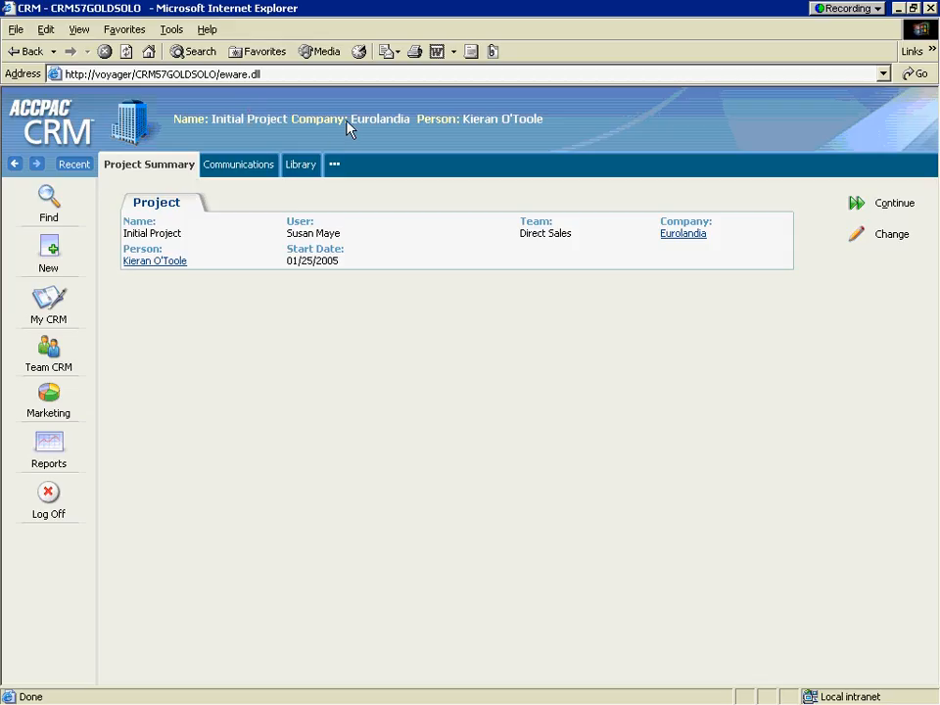
left_click(373, 123)
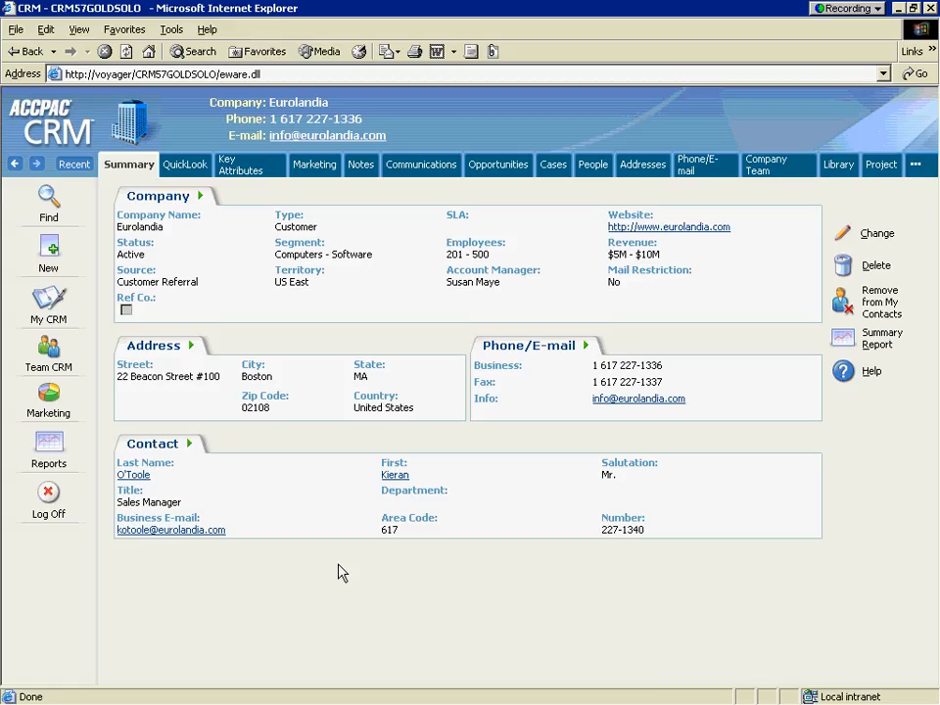
Switch to the Project custom pages folder in Windows Explorer, view the code of ProjectFind.asp in Notepad and close it
key("alt+Tab")
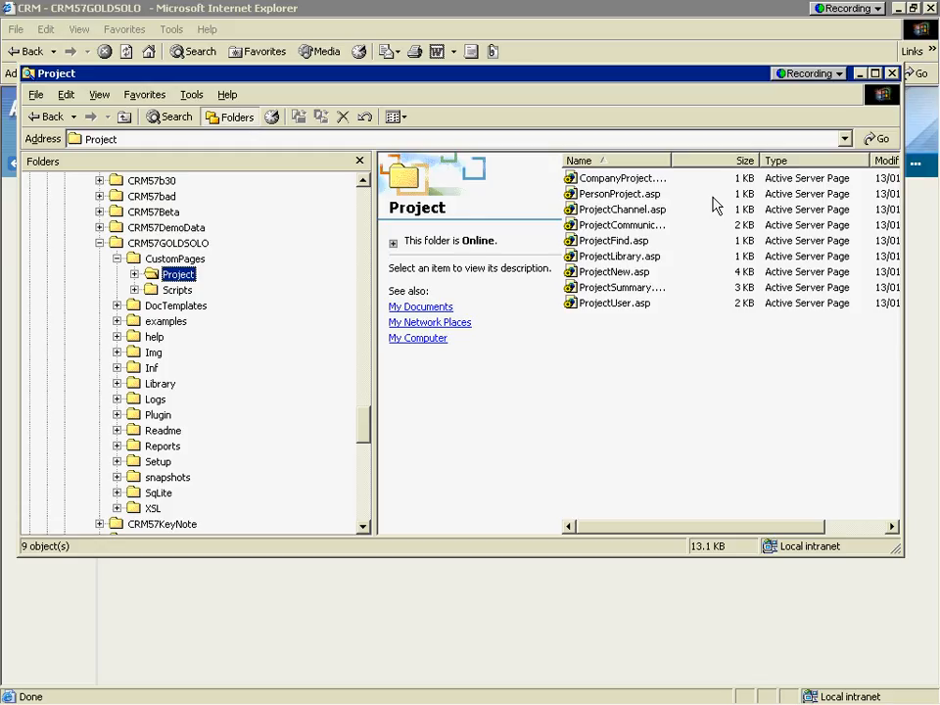
left_click(597, 244)
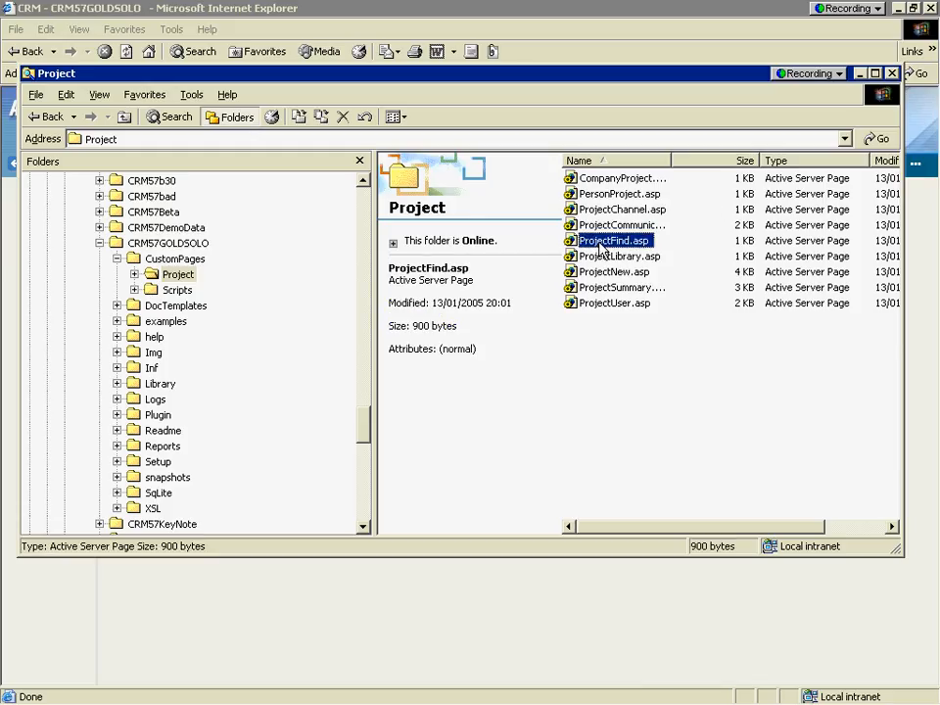
right_click(604, 250)
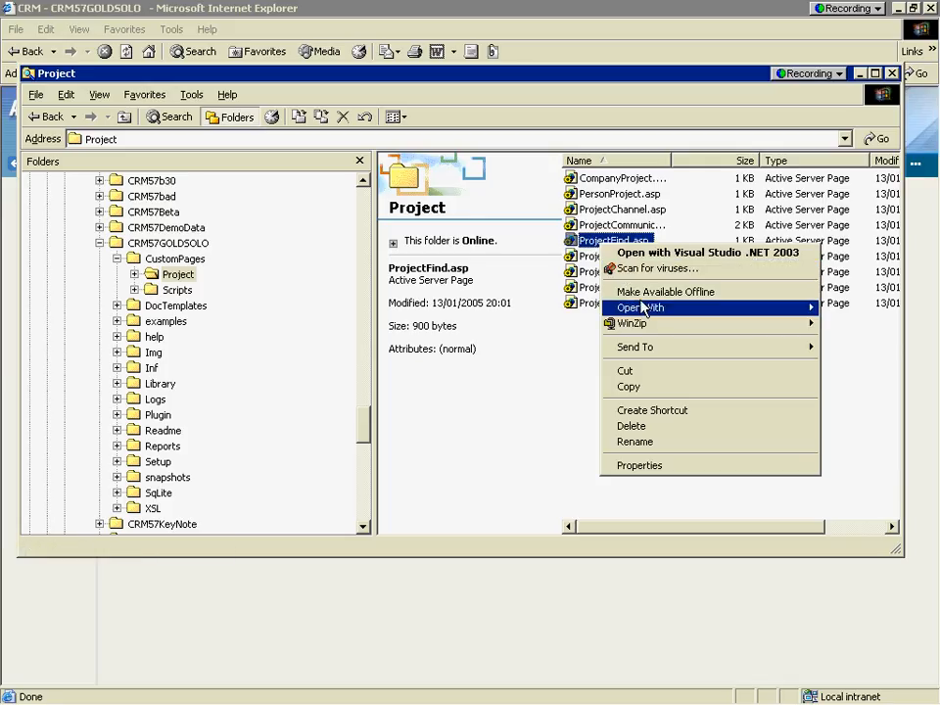
mouse_move(641, 310)
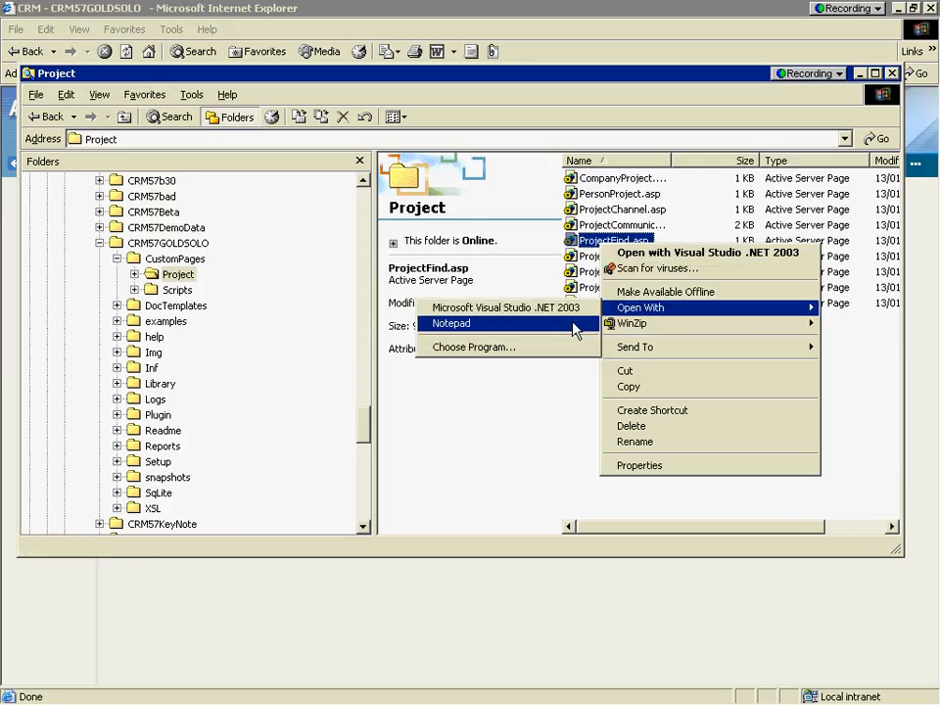
left_click(576, 331)
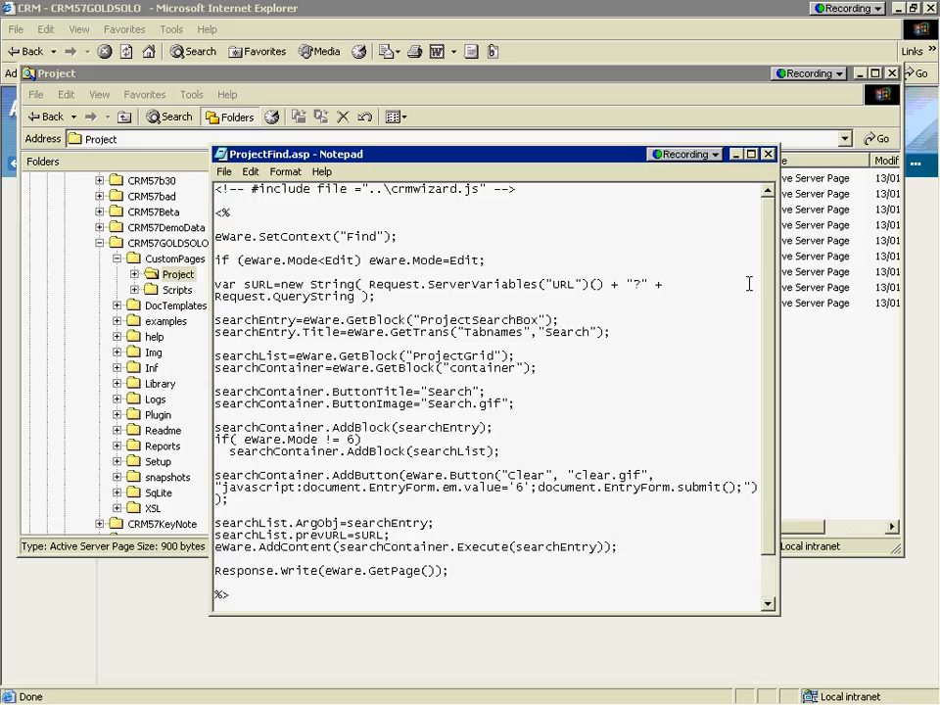
left_click(769, 155)
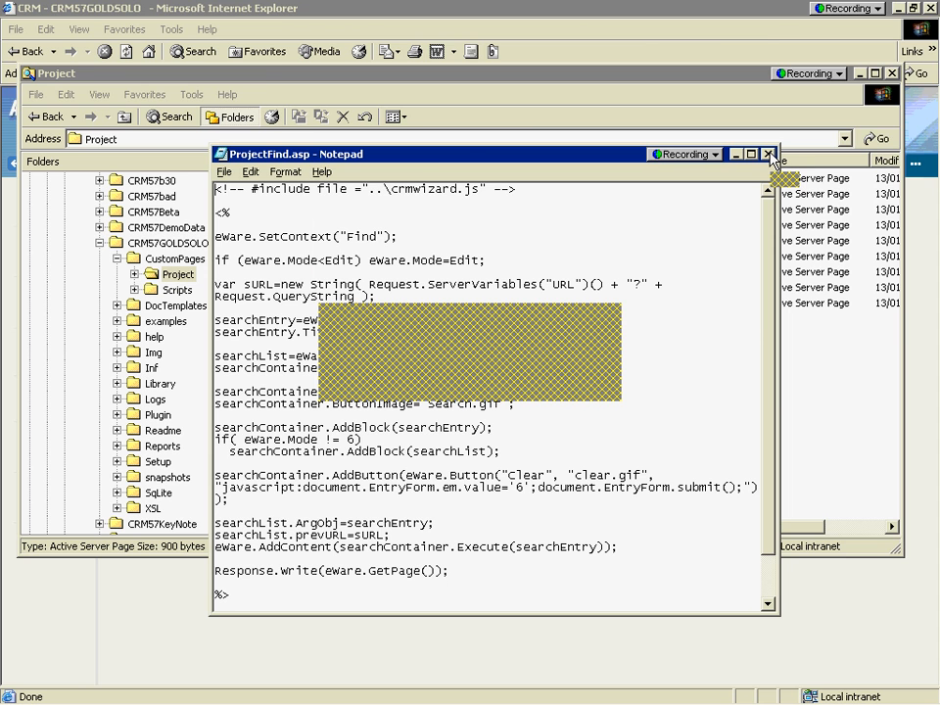